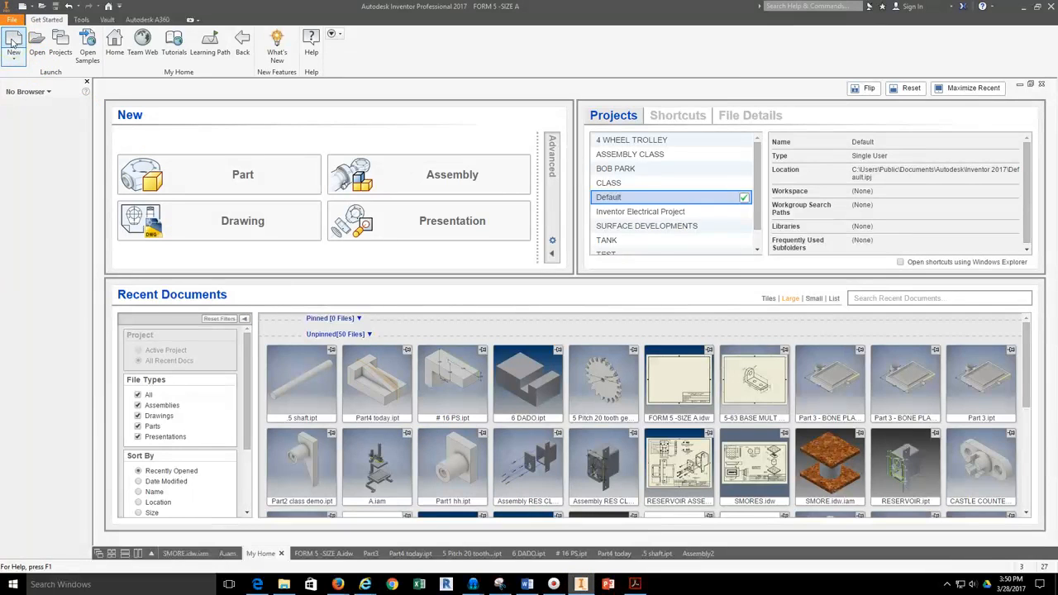
- Create a new part file from the English Standard (in).ipt template
click(14, 43)
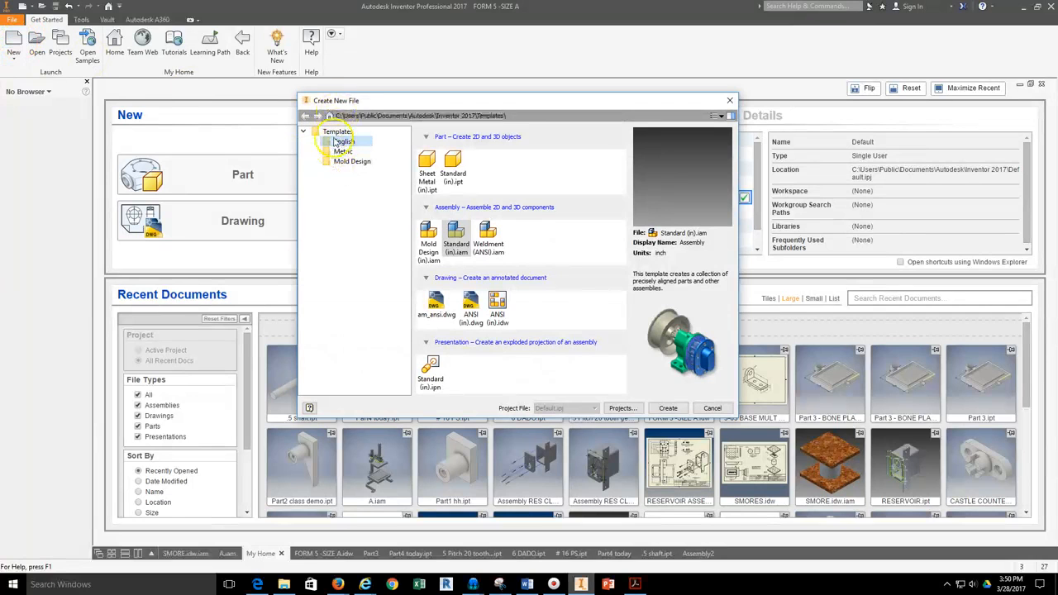
click(452, 169)
click(668, 408)
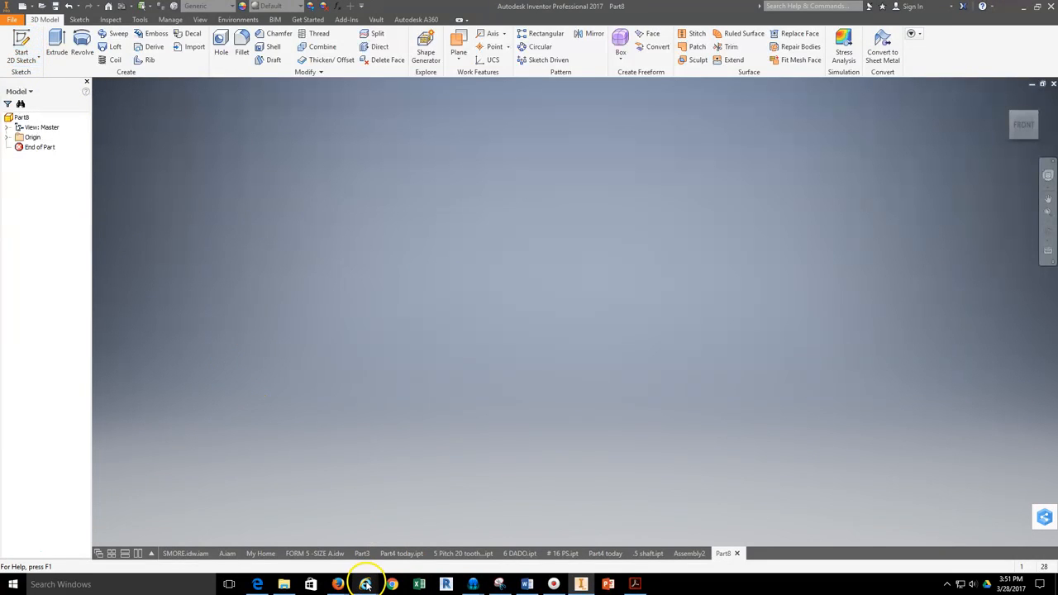
- Check drawing 14, the Angle Block, in the browser and start a 2D sketch on the part's XY plane
mouse_move(365, 584)
click(188, 548)
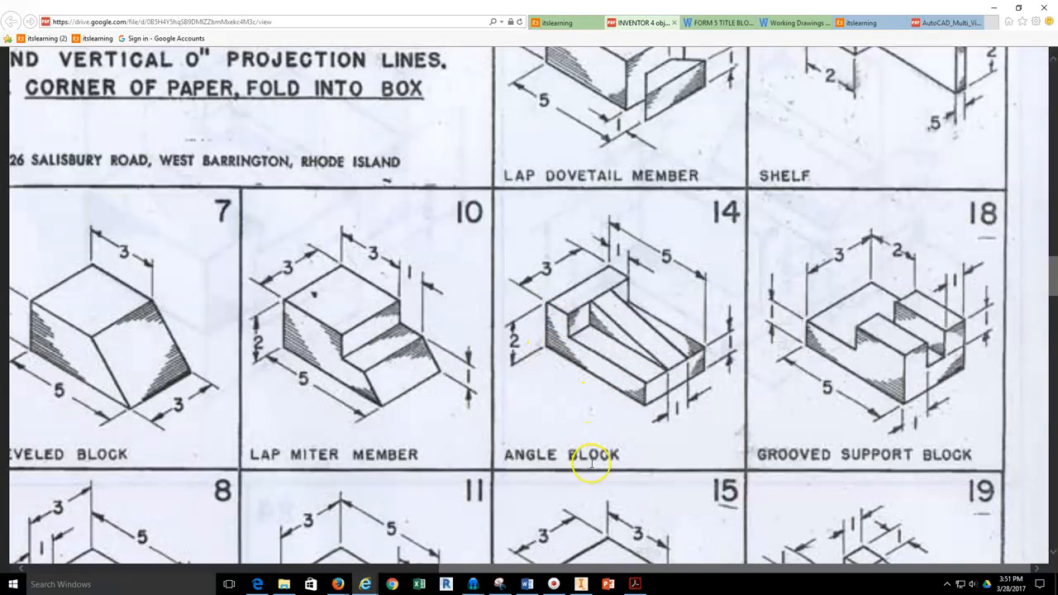
click(581, 584)
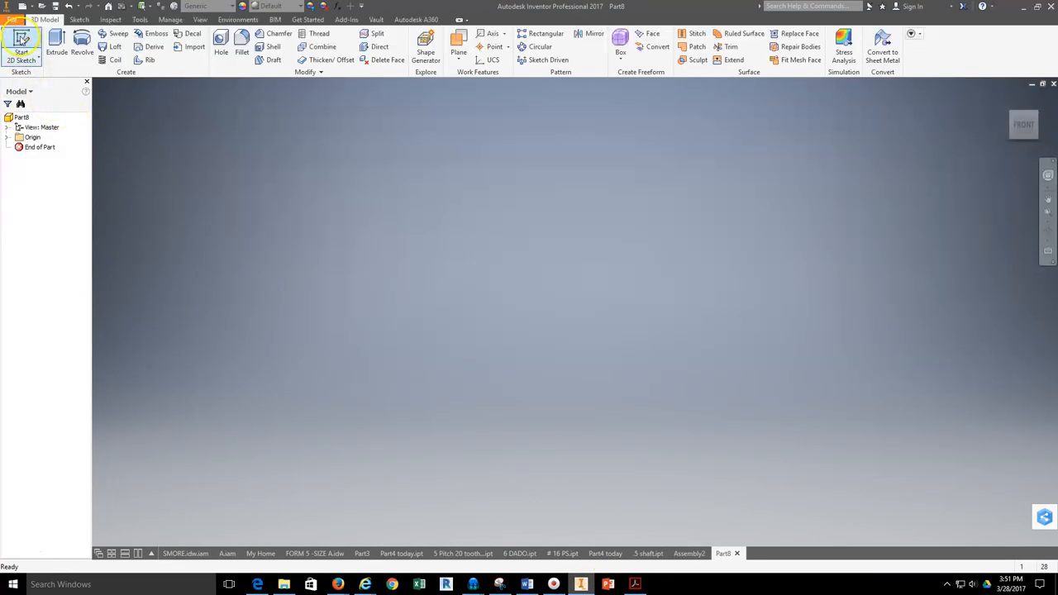
click(21, 39)
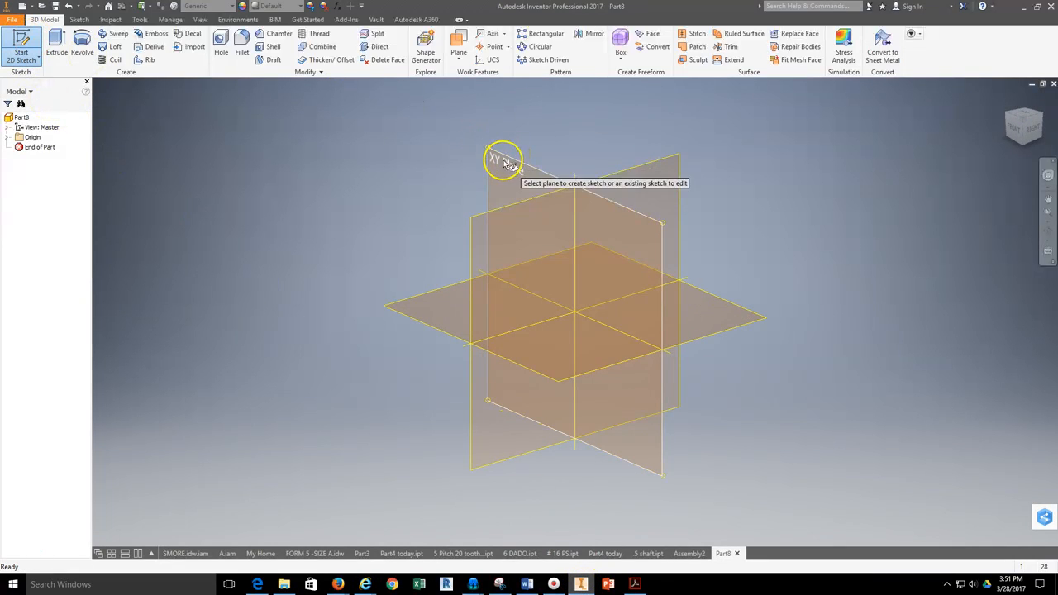
click(505, 157)
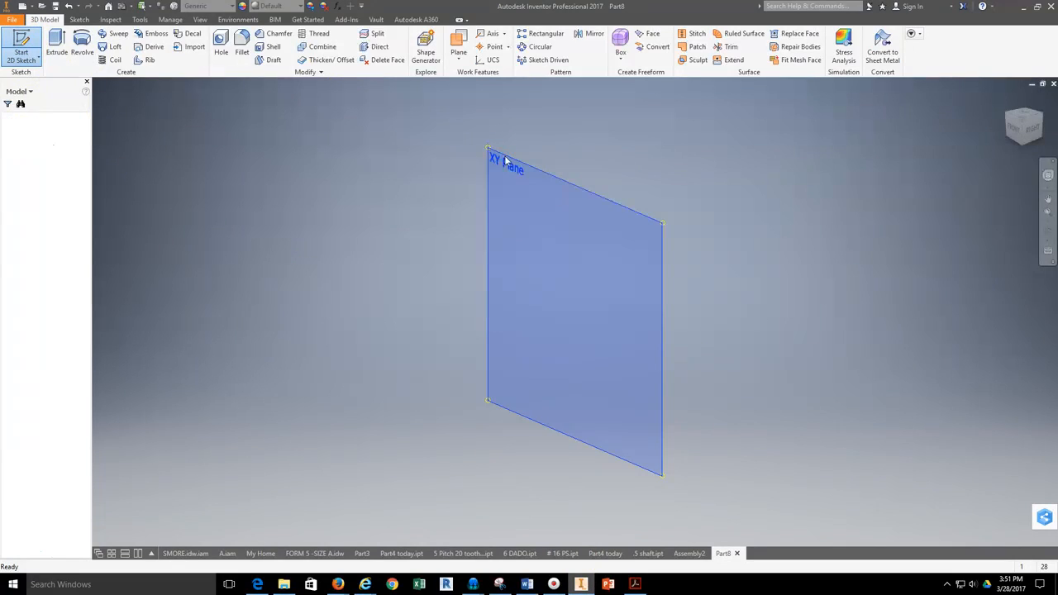
- Draw a 5 in horizontal line to the right from the sketch origin
click(56, 45)
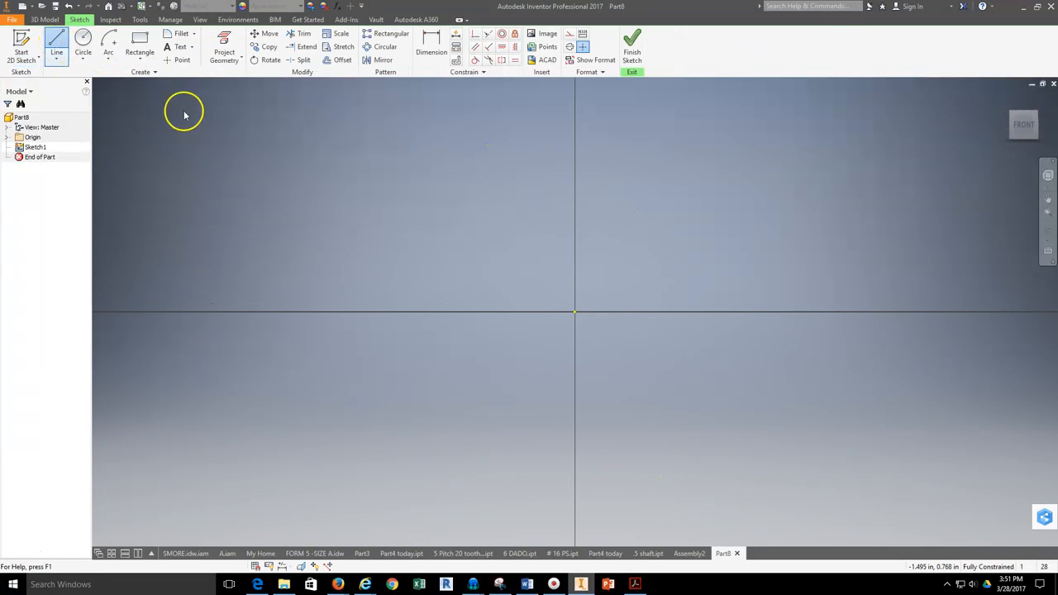
click(575, 312)
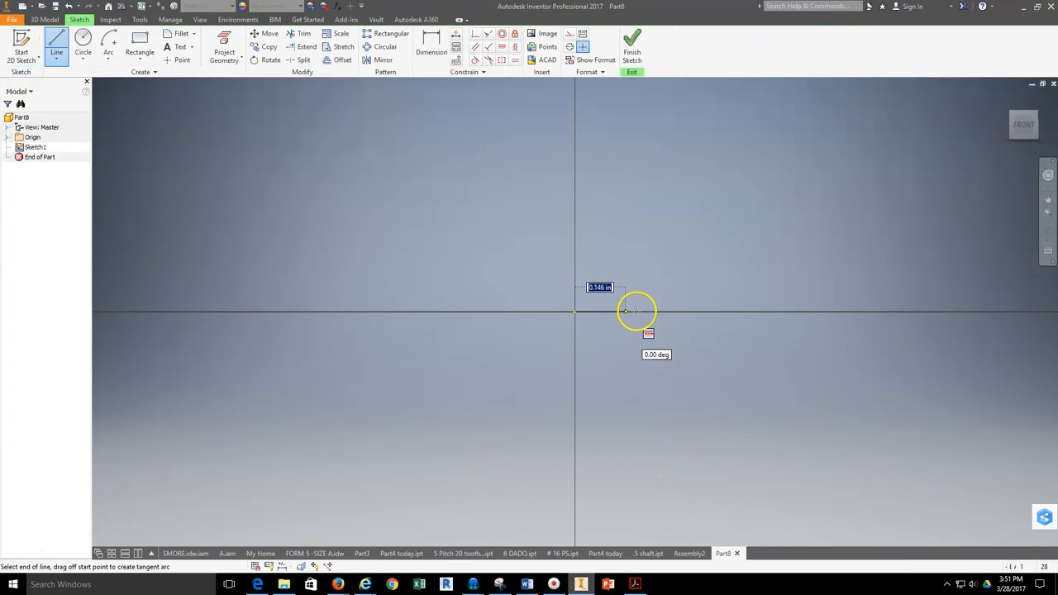
text(5)
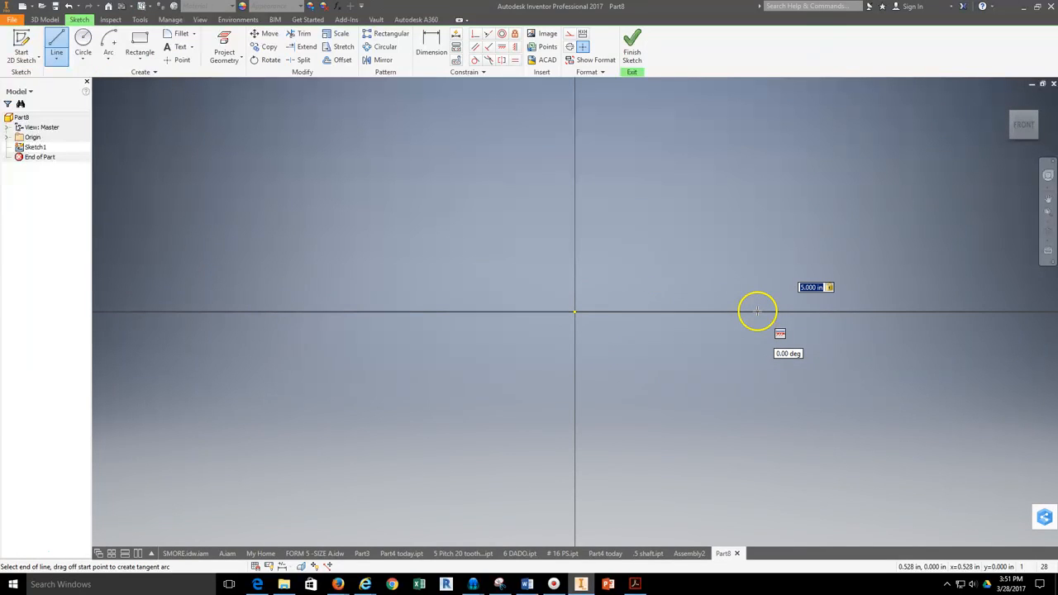
key(Return)
scroll(757, 310, down, 5)
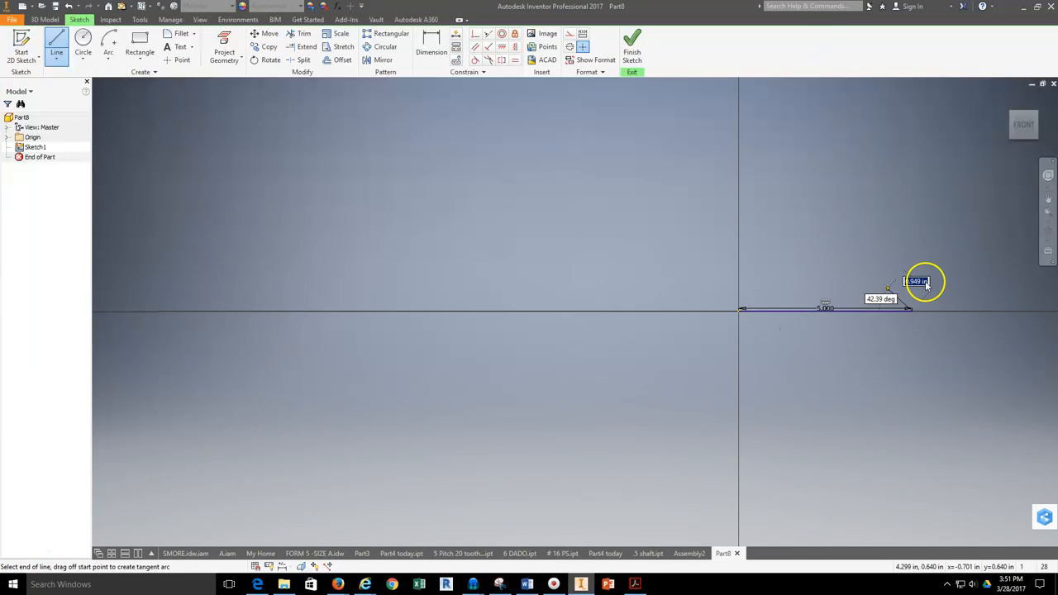
middle_drag(843, 295, 589, 292)
scroll(655, 287, up, 7)
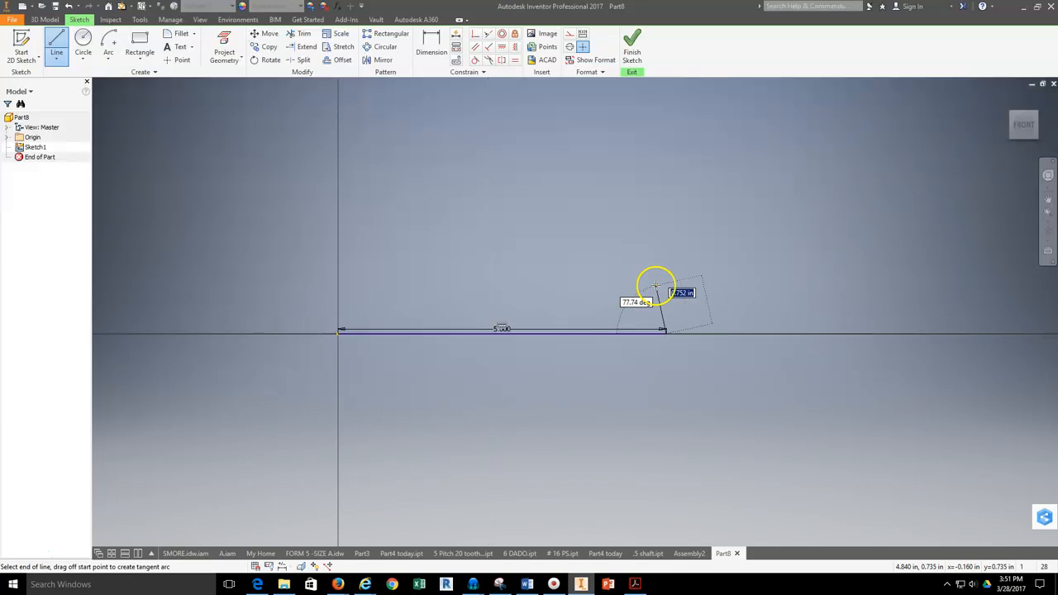
- Continue the L profile with lines 1 in up, 4 in left, 1 in up and 1 in left, close it at the origin and finish the sketch
scroll(689, 278, down, 3)
text(1)
key(Return)
text(4)
key(Return)
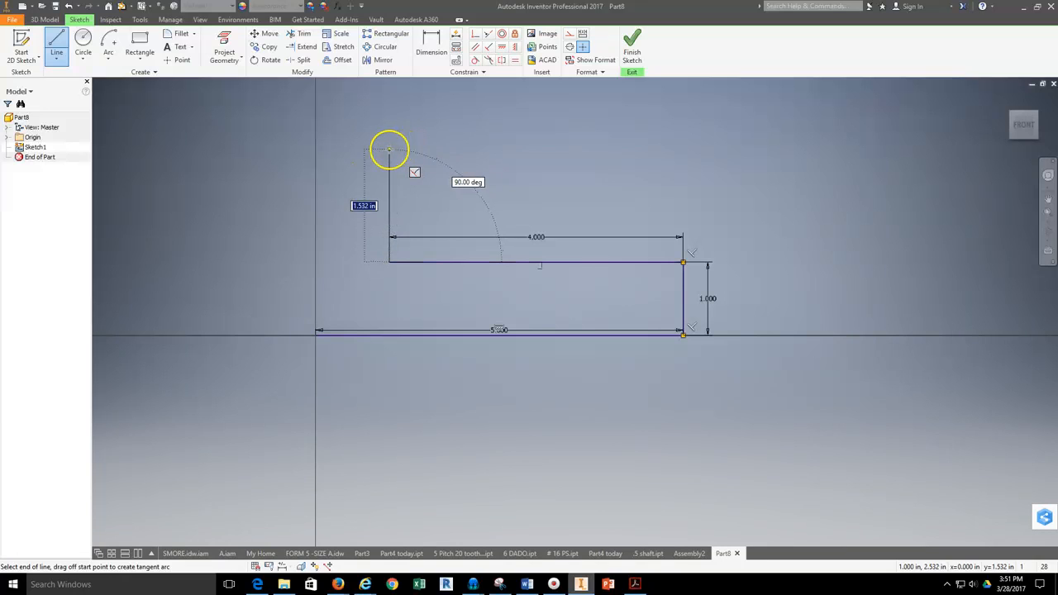
text(1)
key(Return)
text(1)
key(Return)
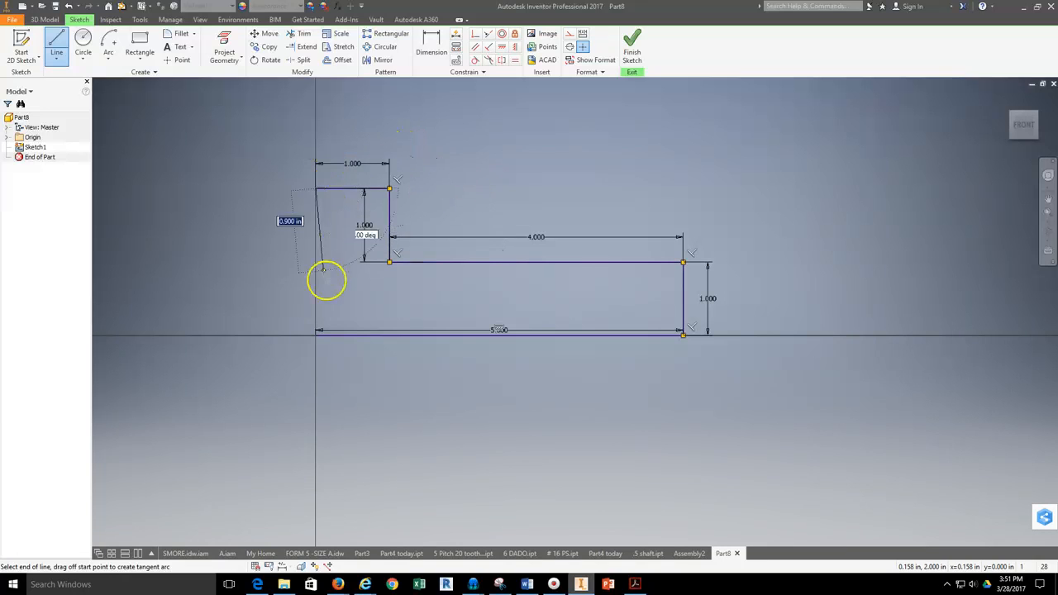
click(315, 334)
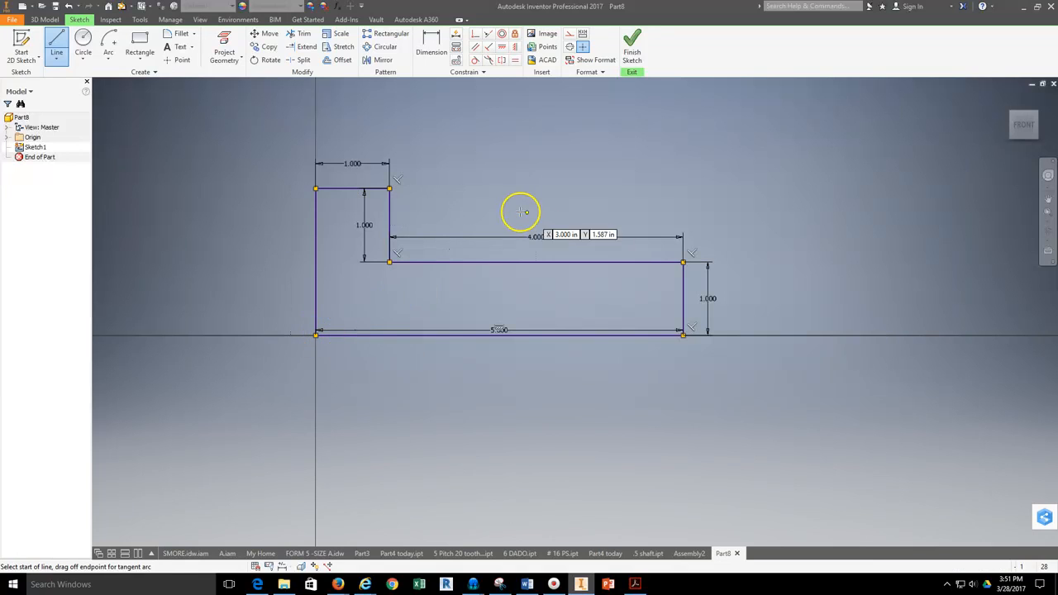
click(632, 41)
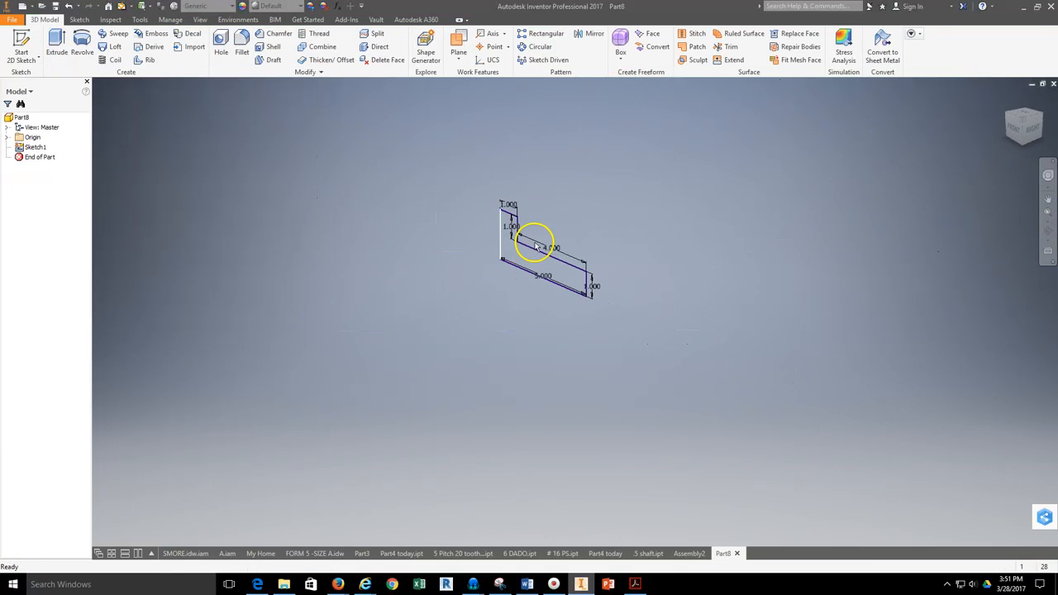
- Extrude the L-shaped profile to a distance of 3 in
click(56, 45)
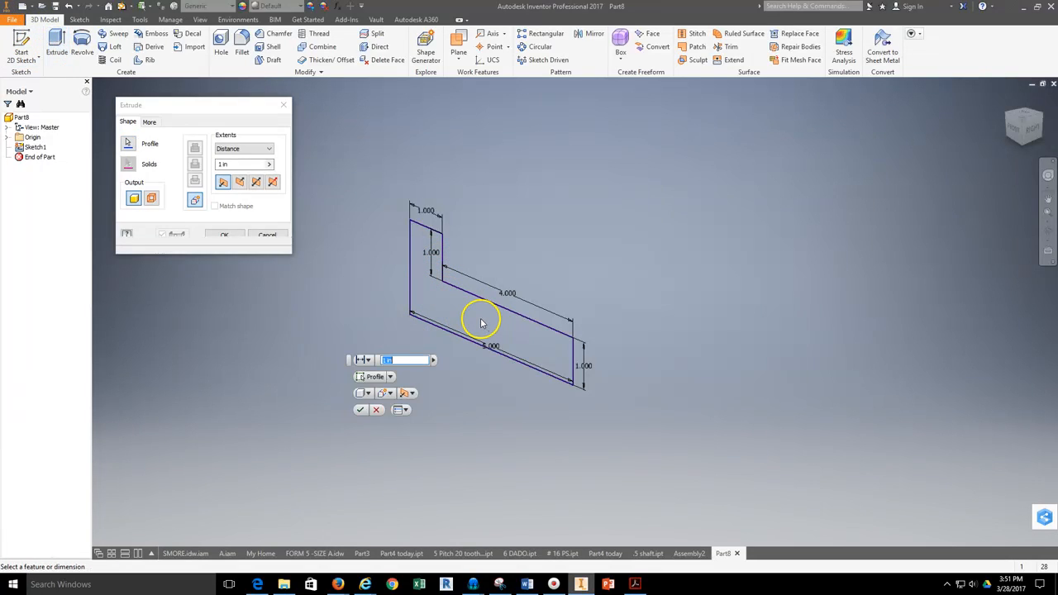
drag(223, 164, 234, 167)
text(3)
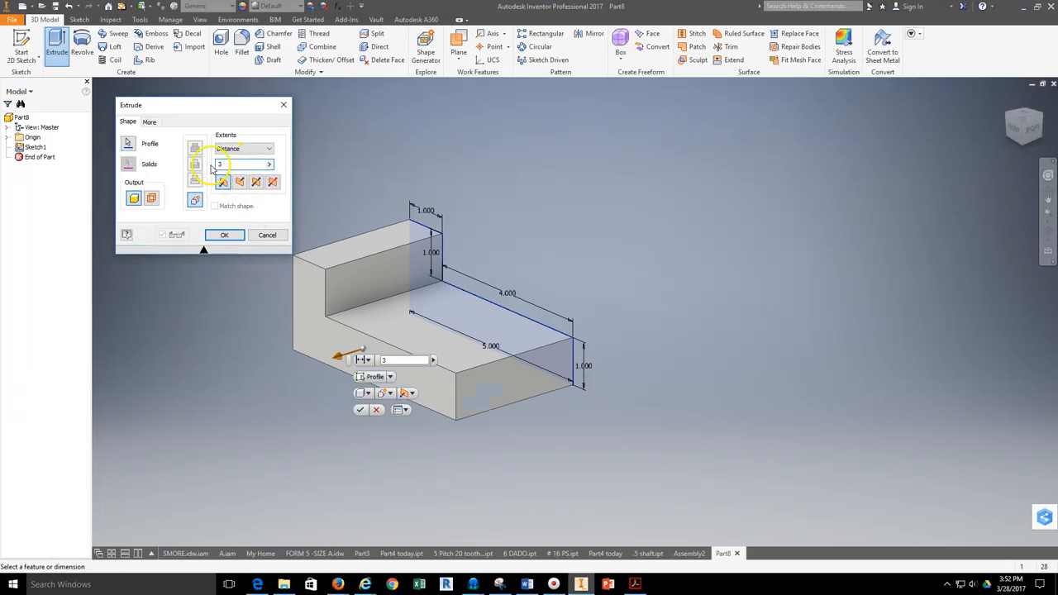
key(Return)
click(520, 302)
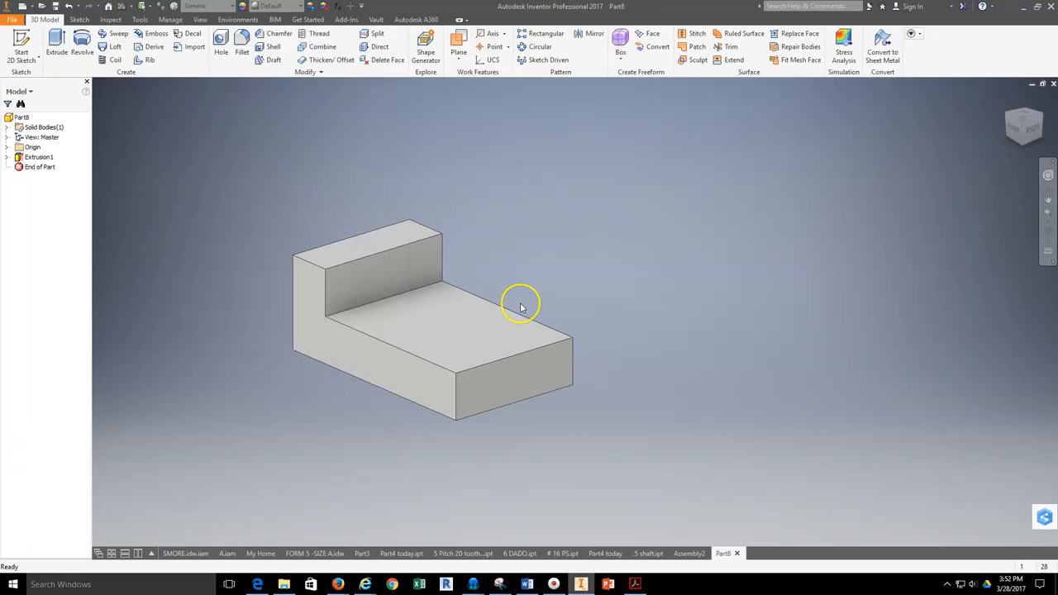
- Check the Angle Block drawing in the browser and create a work plane offset 1.5 in inward from the block's L-shaped side face
middle_drag(437, 317, 526, 344)
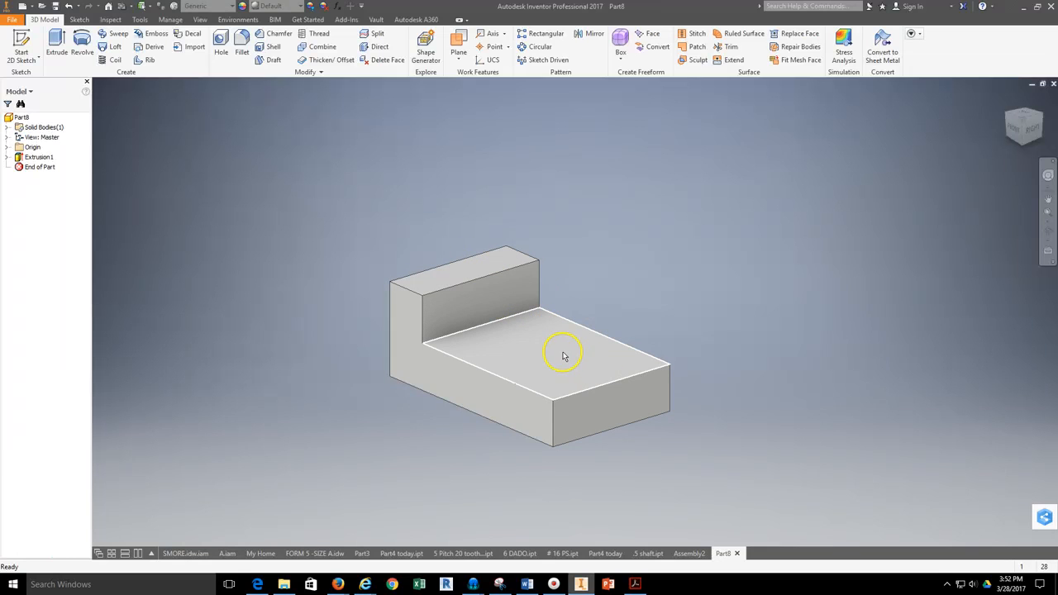
click(364, 584)
click(240, 529)
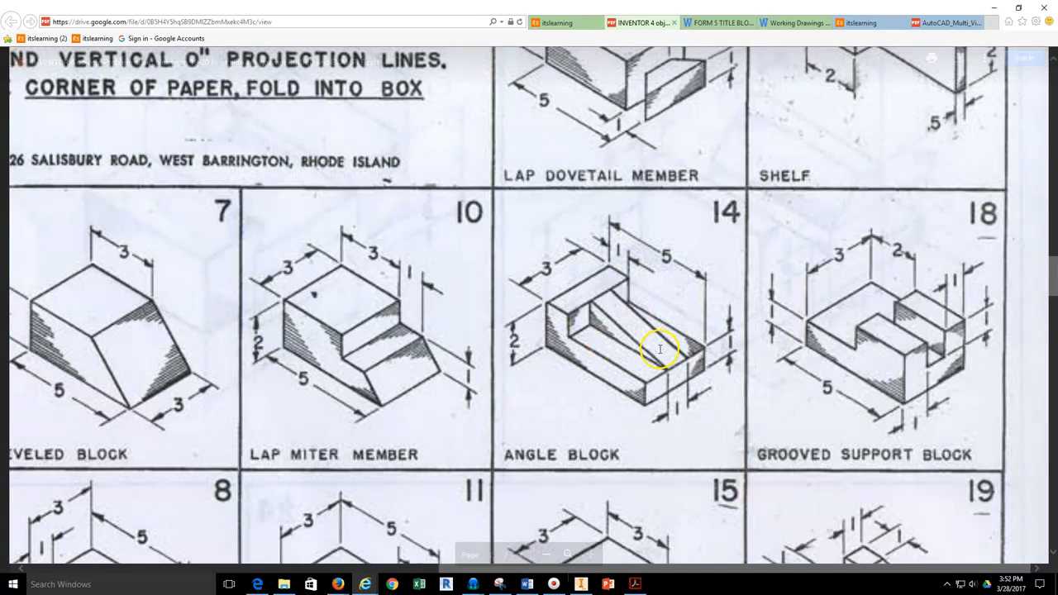
click(580, 584)
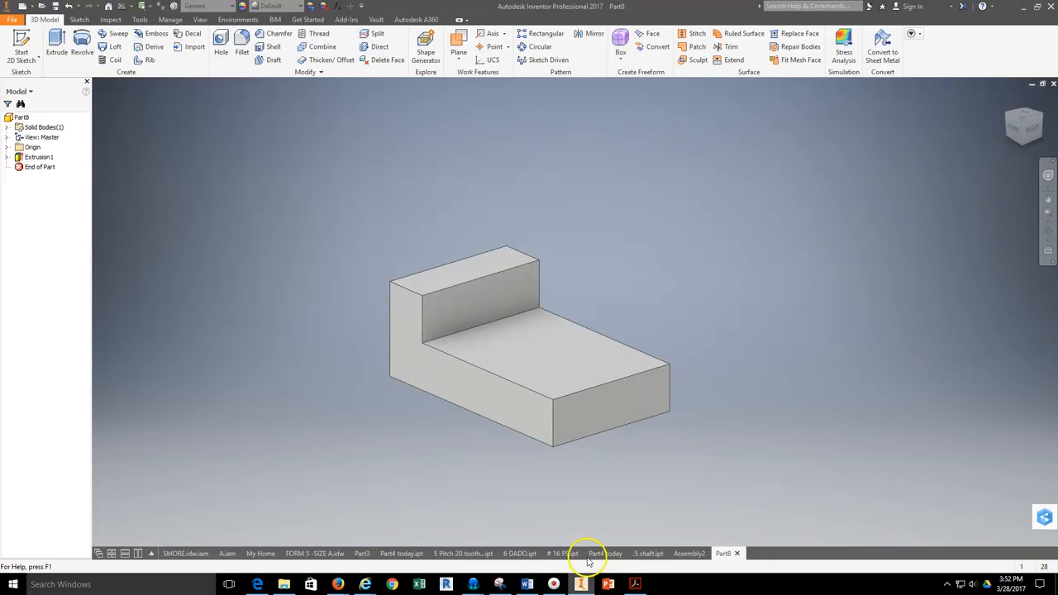
click(459, 58)
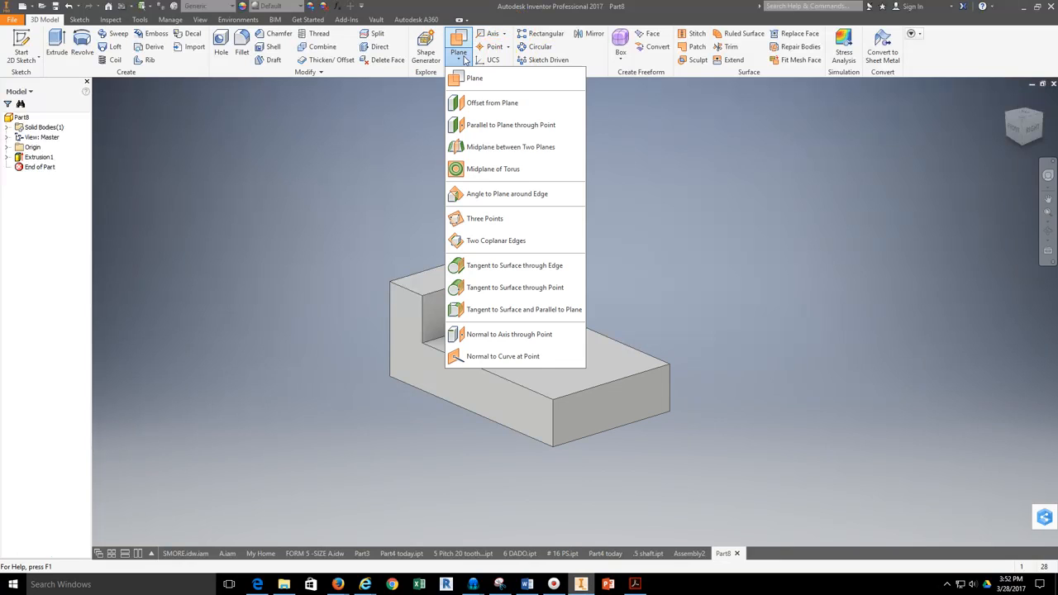
click(516, 108)
click(433, 378)
drag(433, 378, 482, 353)
click(622, 340)
drag(624, 340, 602, 340)
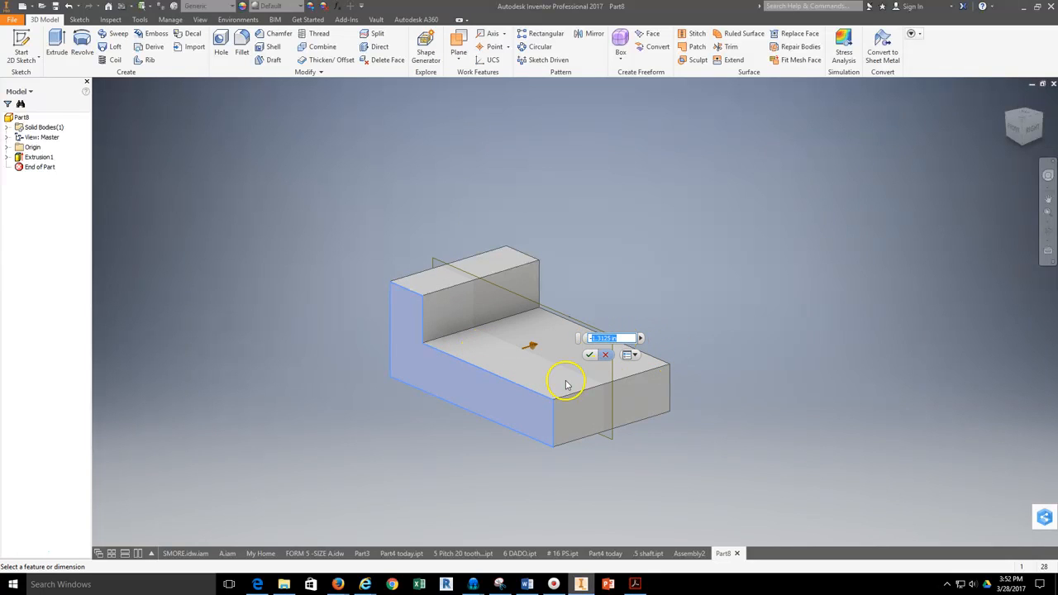
text(1.5)
key(Return)
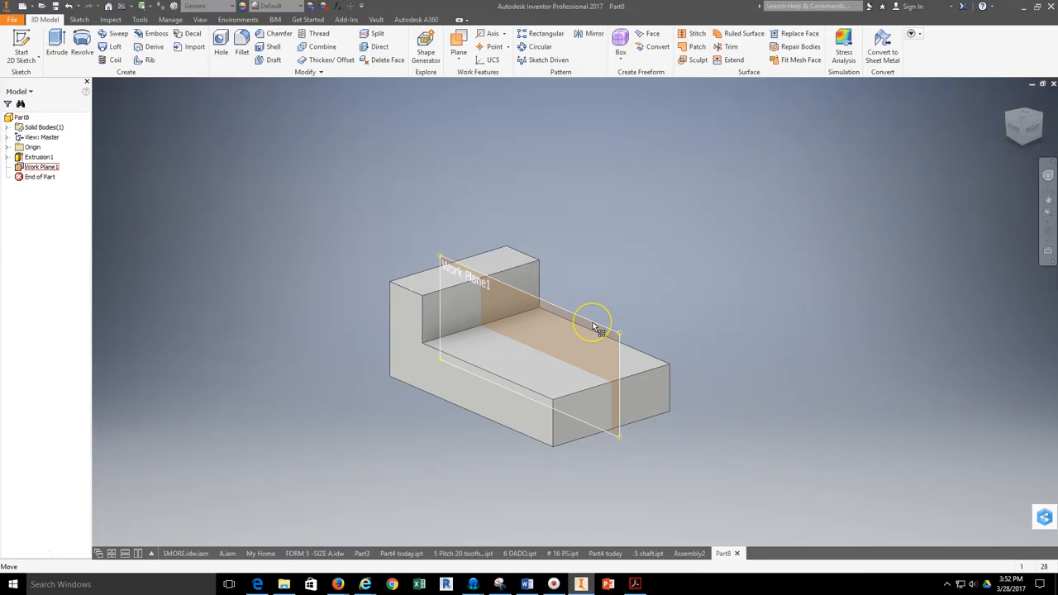
- Delete the offset work plane from the part
click(595, 298)
scroll(594, 298, down, 3)
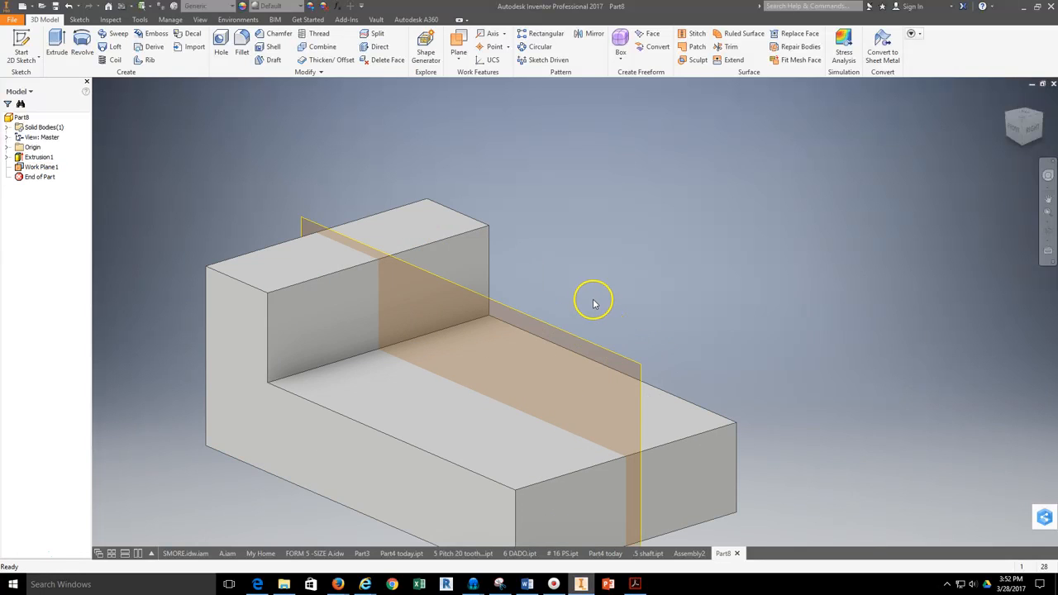
click(579, 341)
key(Delete)
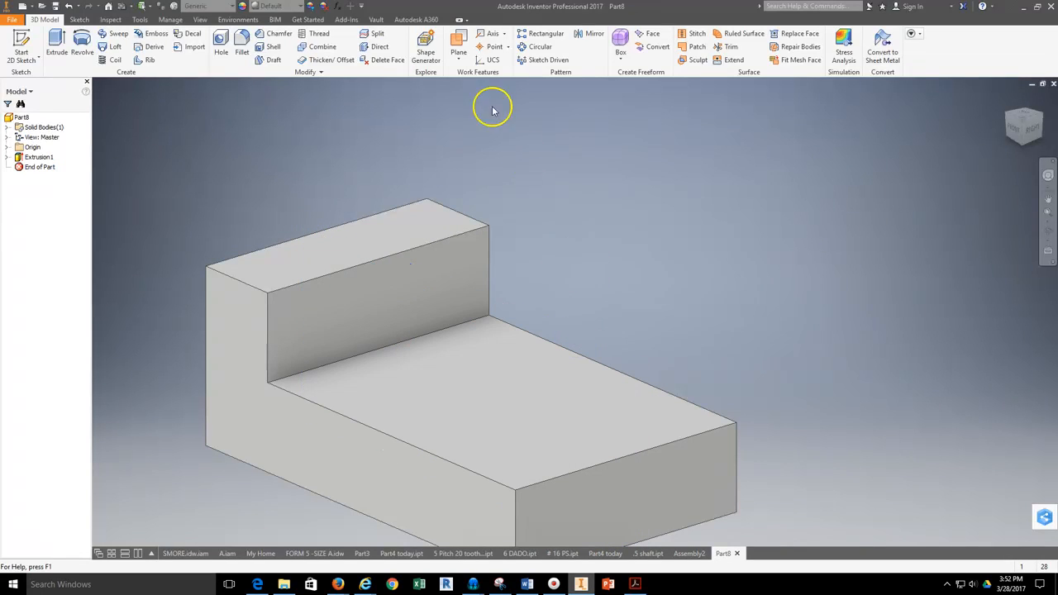
- Create a midplane work plane between the block's two opposite L-shaped side faces and return to the home view
click(460, 55)
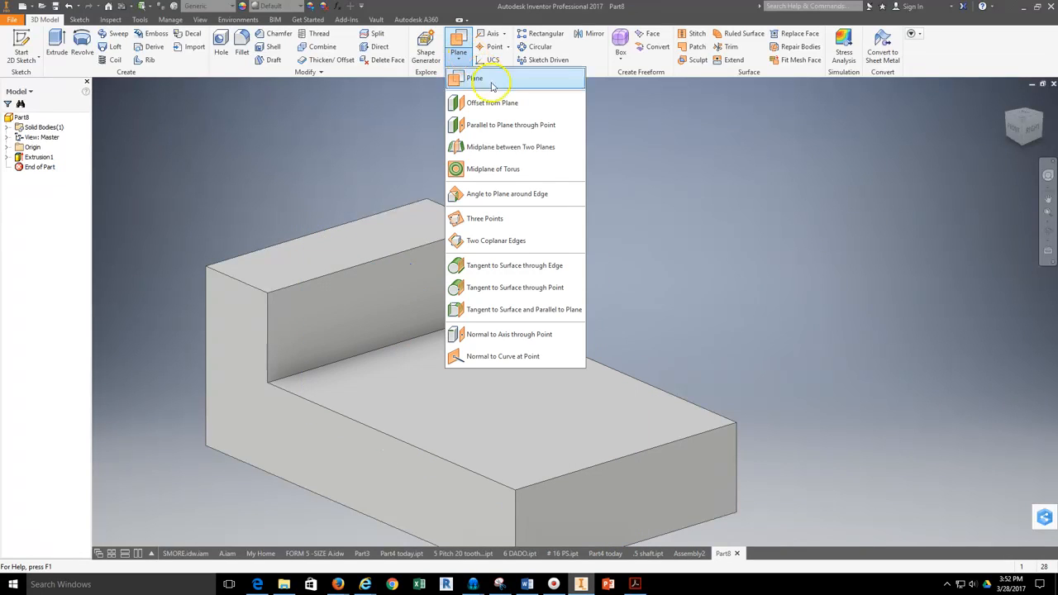
click(528, 155)
scroll(683, 244, up, 4)
scroll(674, 247, down, 2)
scroll(671, 248, down, 3)
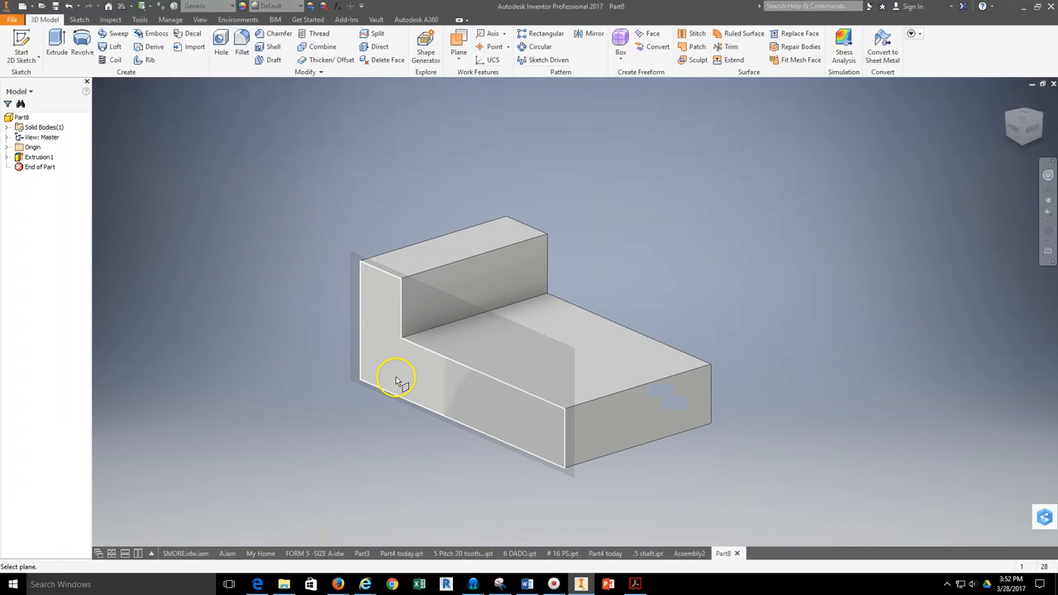
click(396, 381)
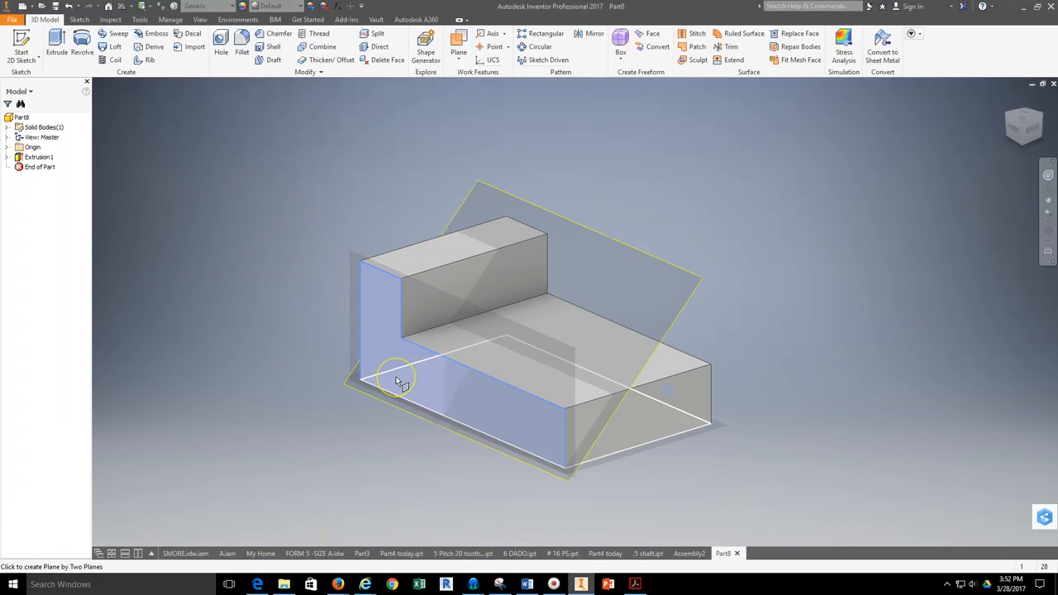
click(690, 357)
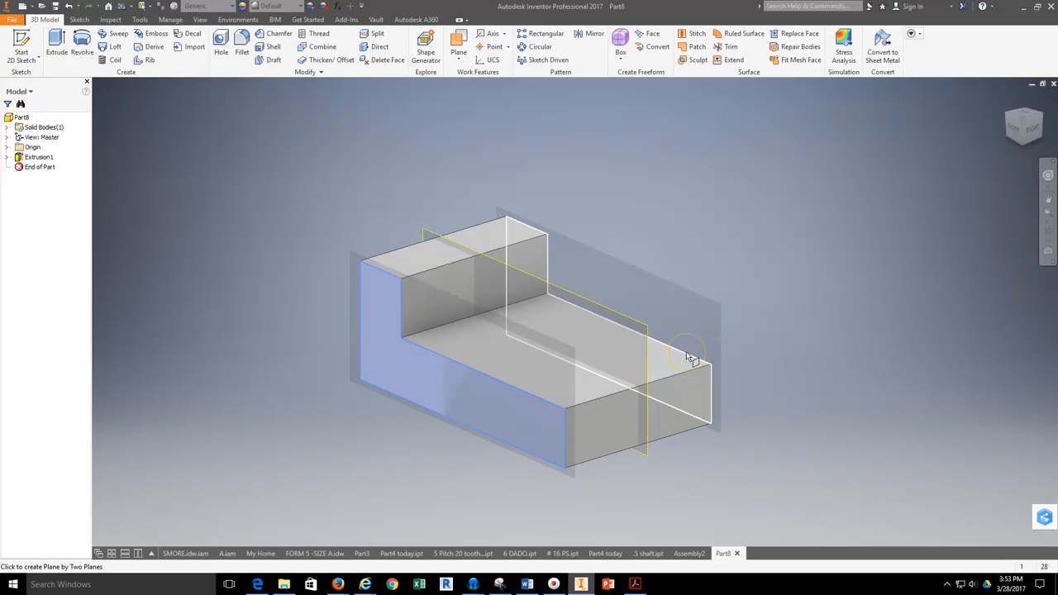
click(1047, 230)
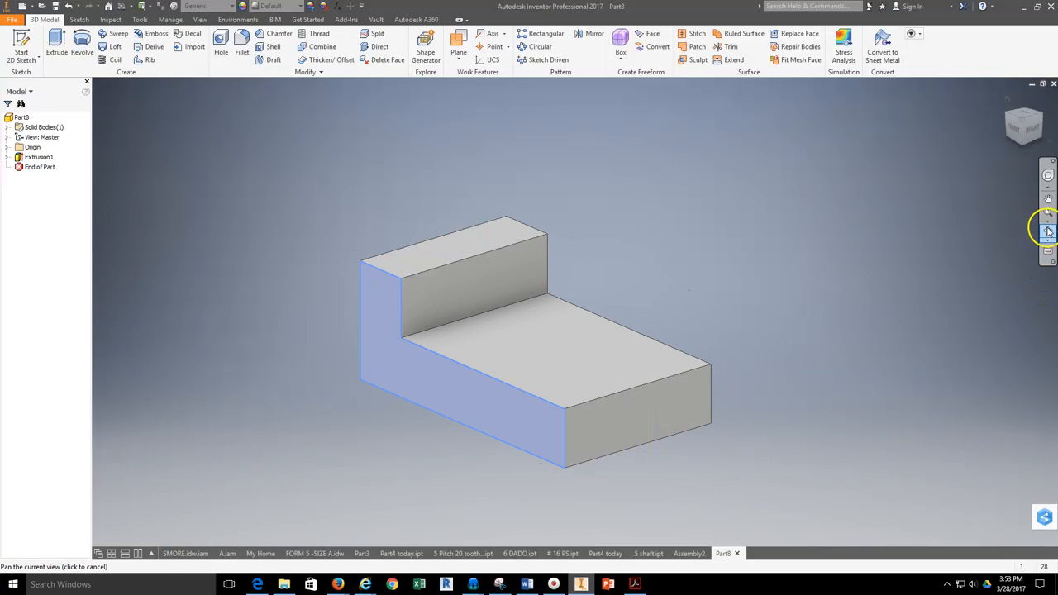
drag(637, 461, 508, 329)
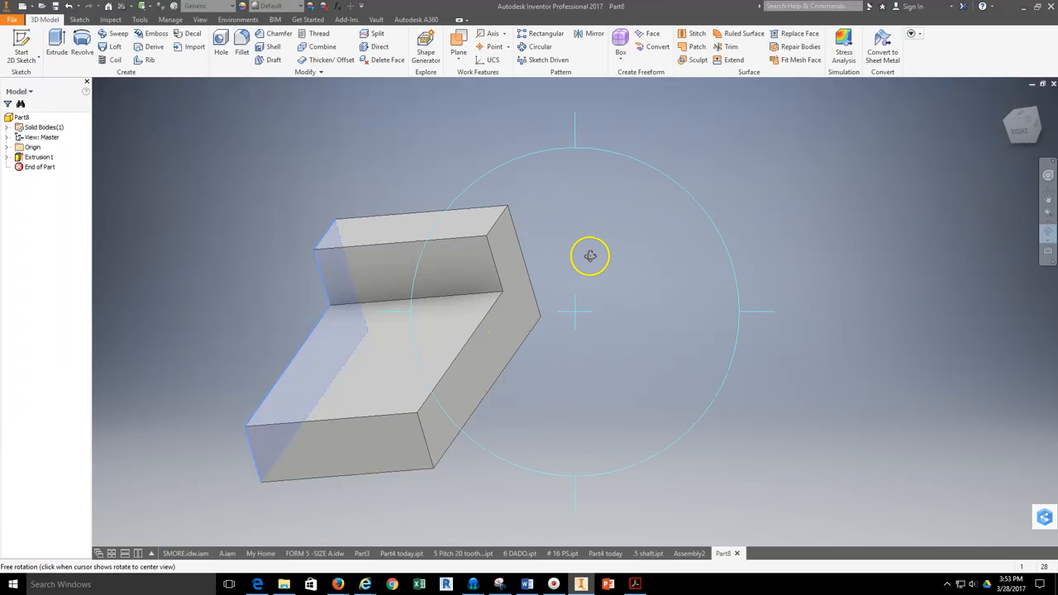
key(Escape)
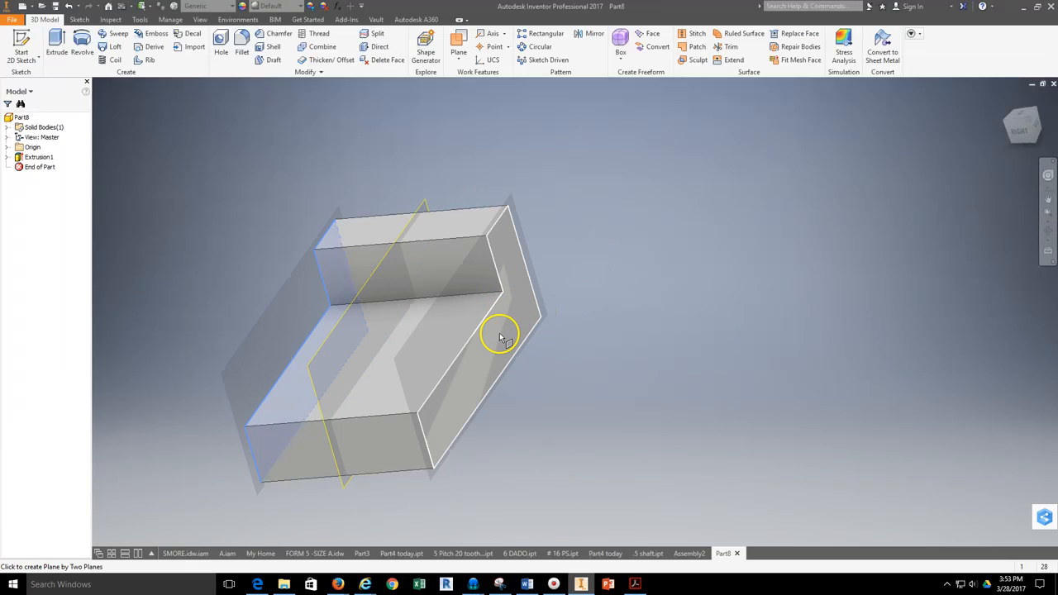
click(502, 339)
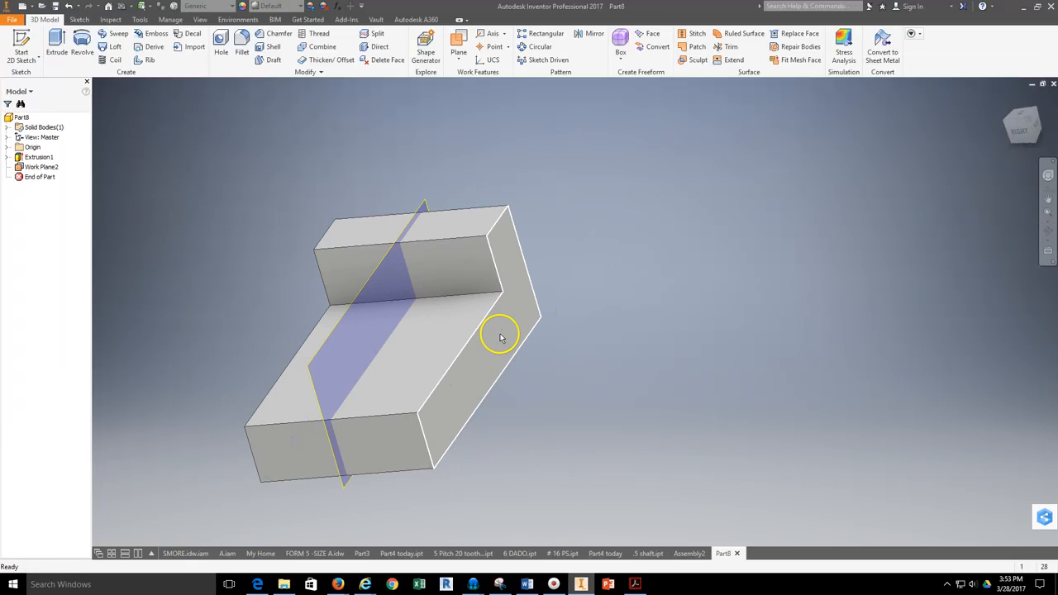
click(1010, 127)
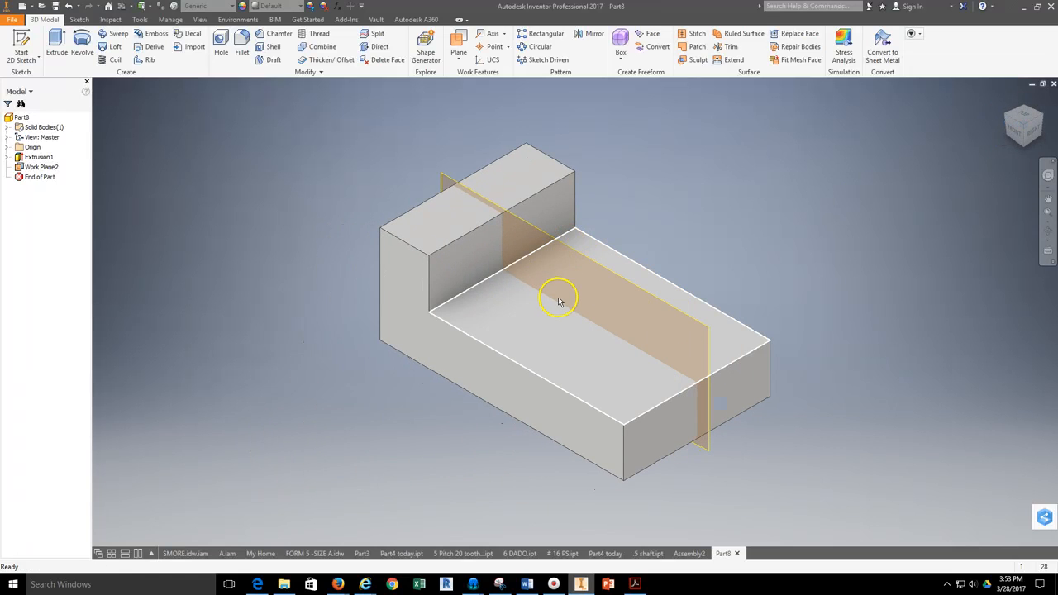
click(462, 61)
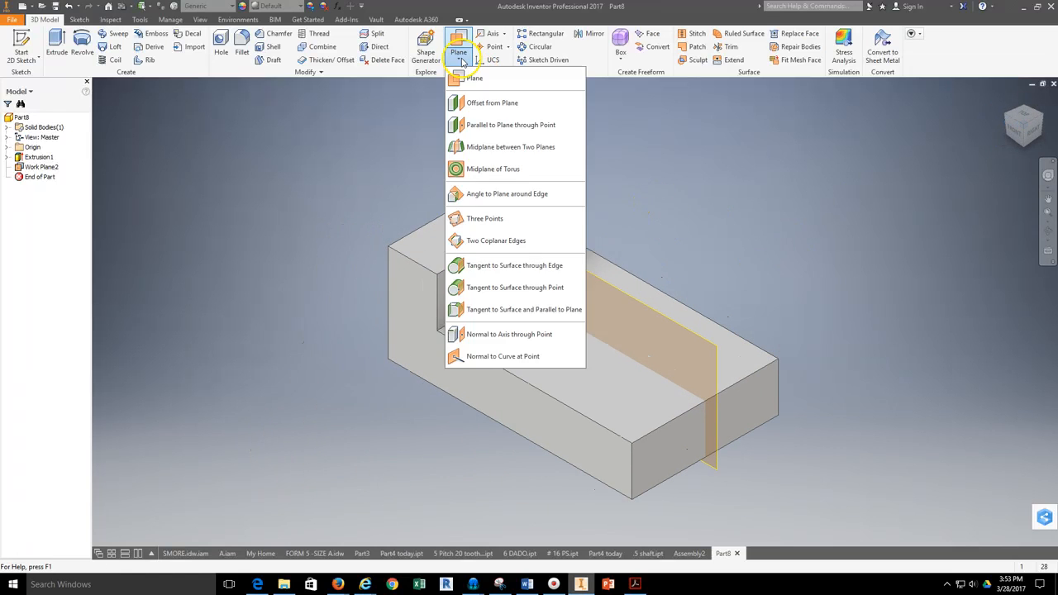
click(519, 122)
middle_drag(685, 237, 651, 254)
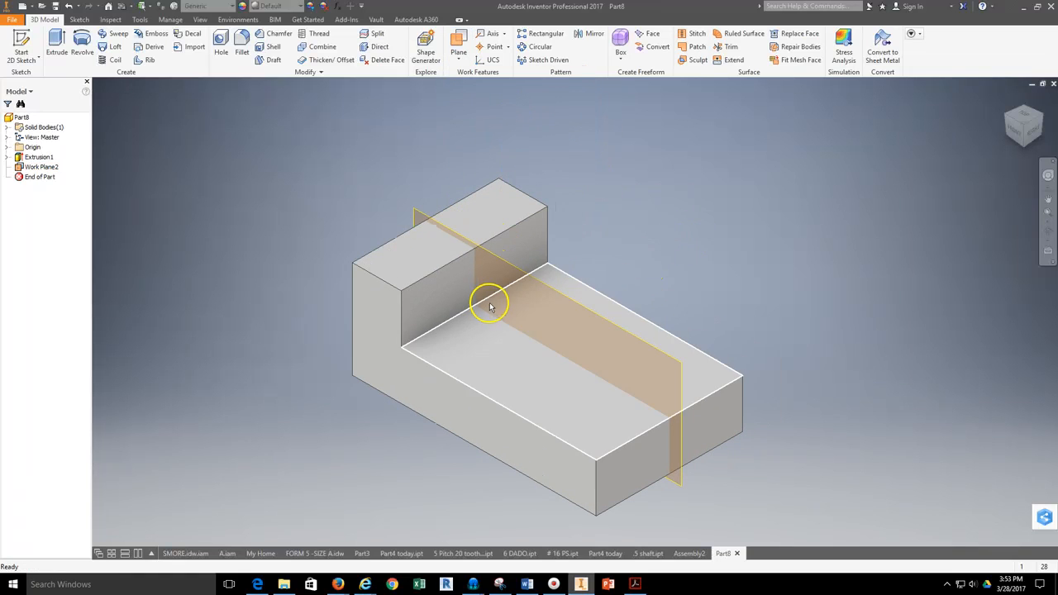
click(518, 267)
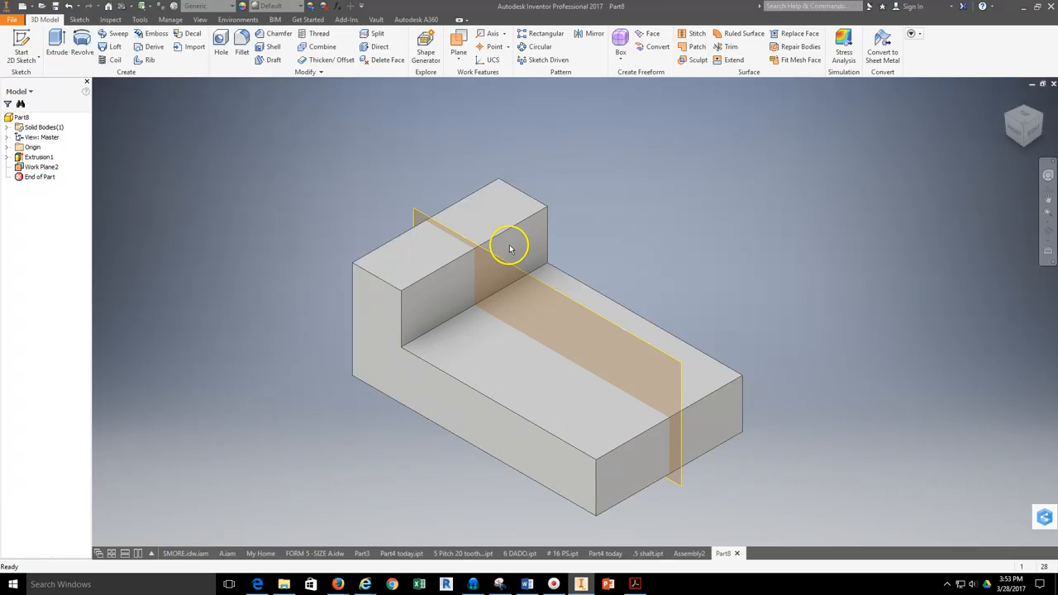
- Start a 2D sketch on the midplane work plane and face it from the front
click(22, 43)
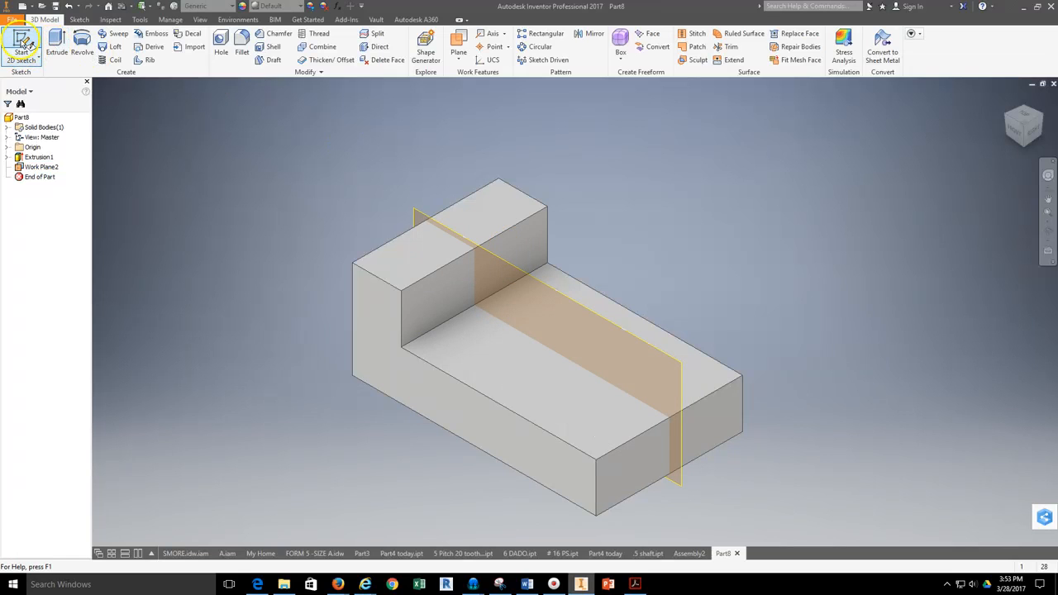
click(415, 210)
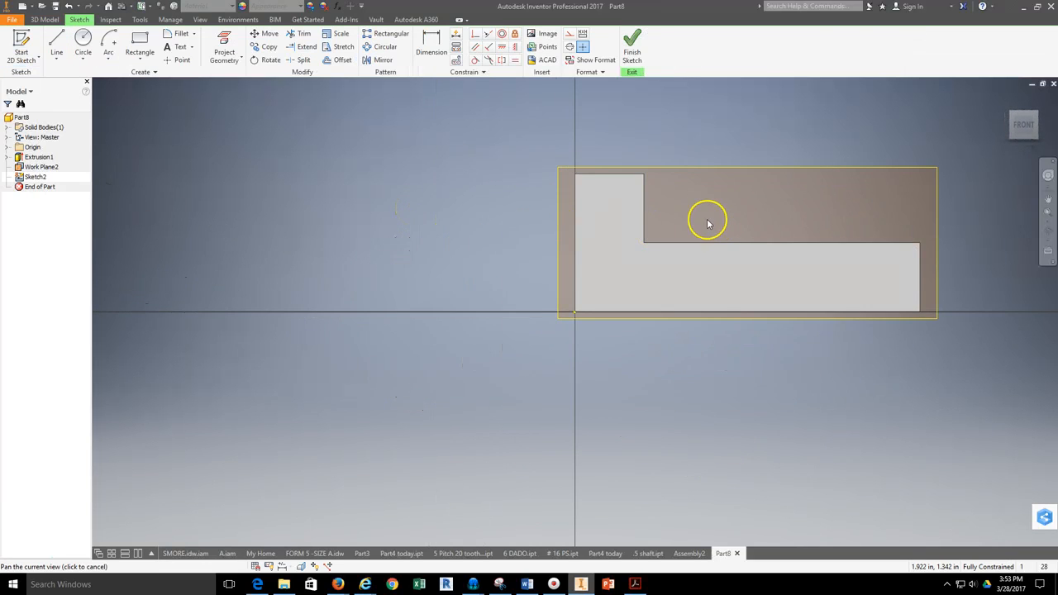
click(1048, 234)
mouse_move(614, 302)
mouse_down()
mouse_move(515, 325)
mouse_move(659, 281)
mouse_move(631, 302)
mouse_up()
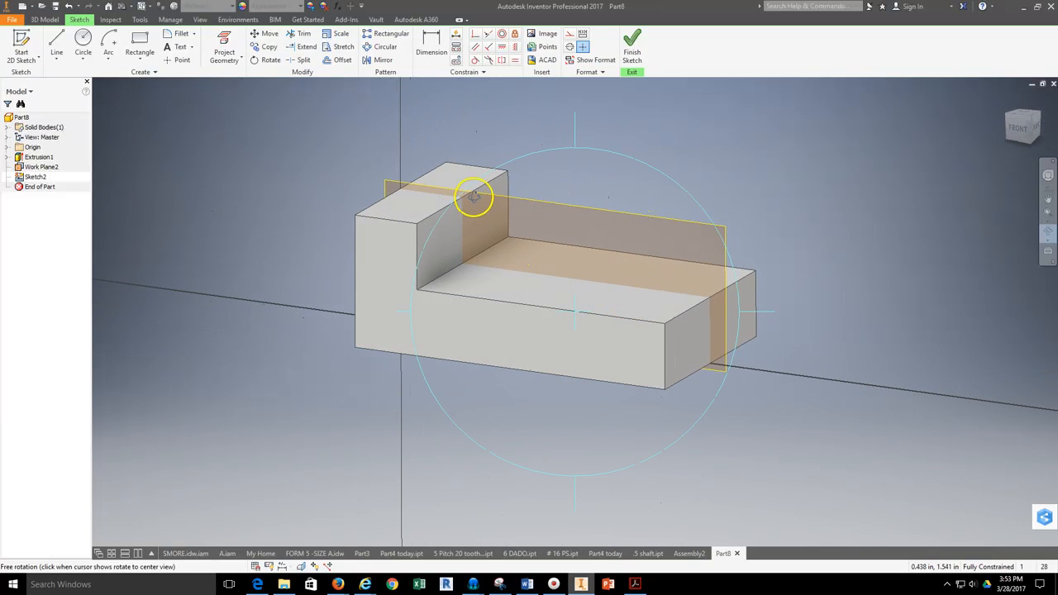
click(1020, 133)
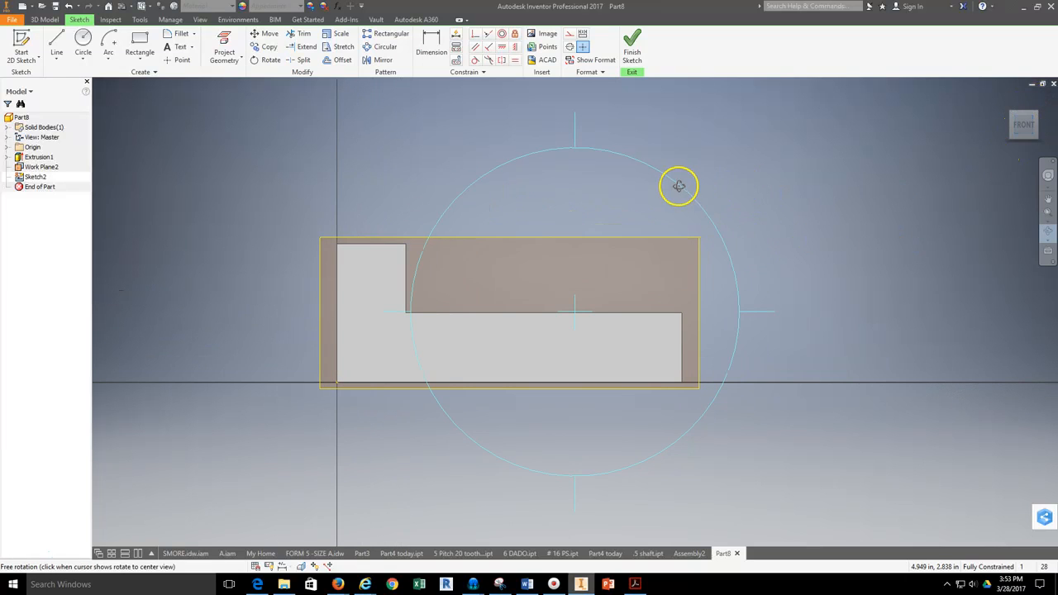
- Sketch a sloped line from the upright's top inner corner to the top corner at the base's far end
click(54, 43)
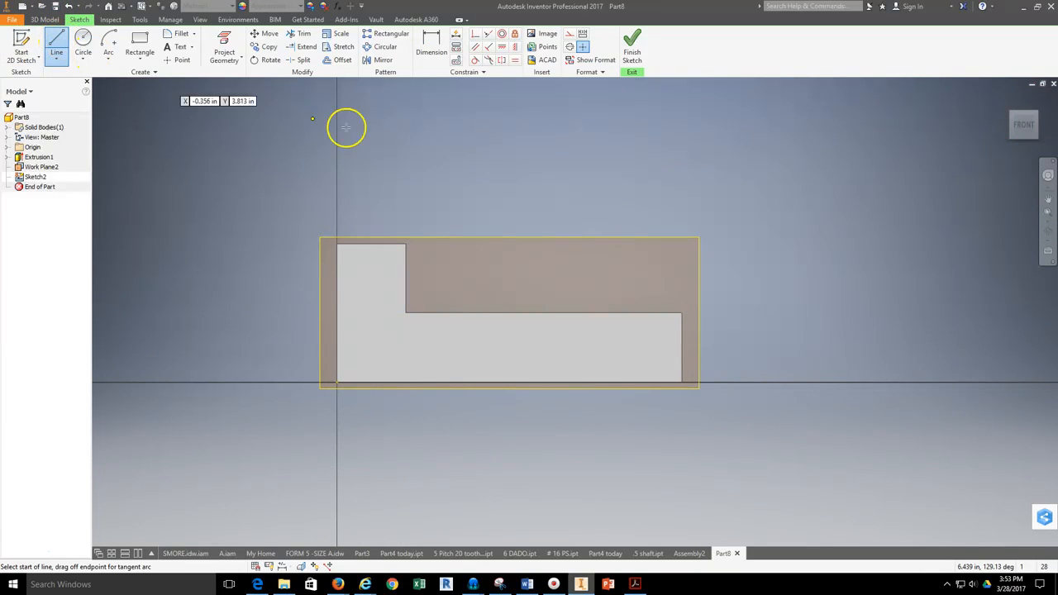
scroll(416, 213, up, 3)
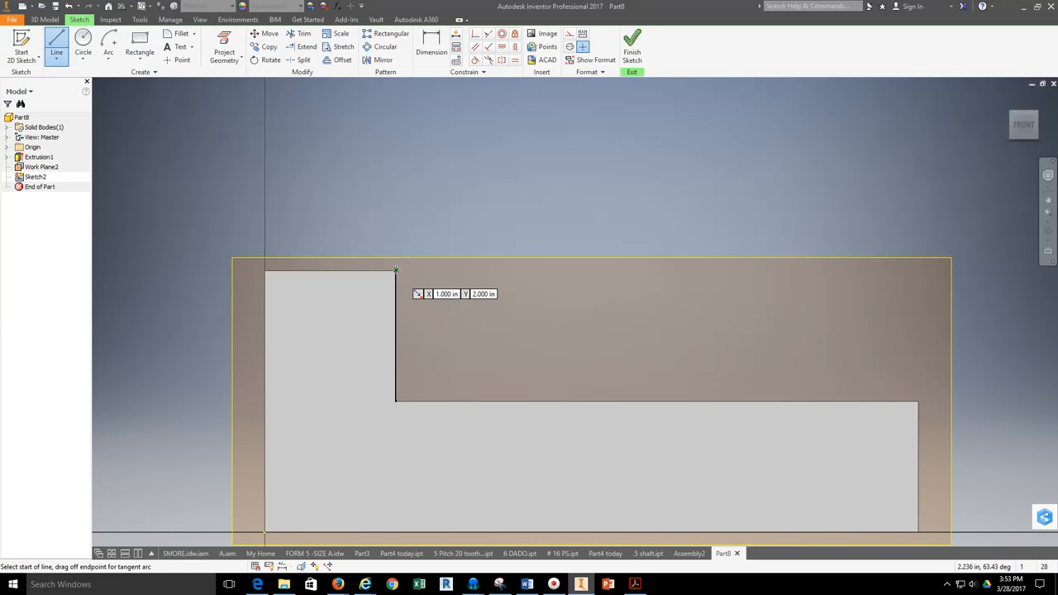
click(396, 269)
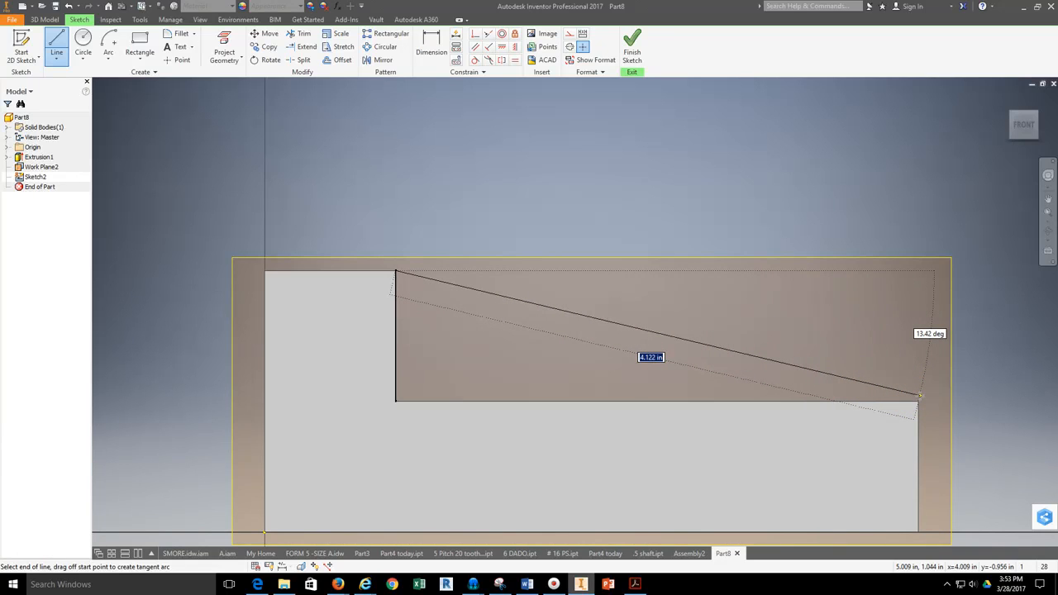
click(918, 402)
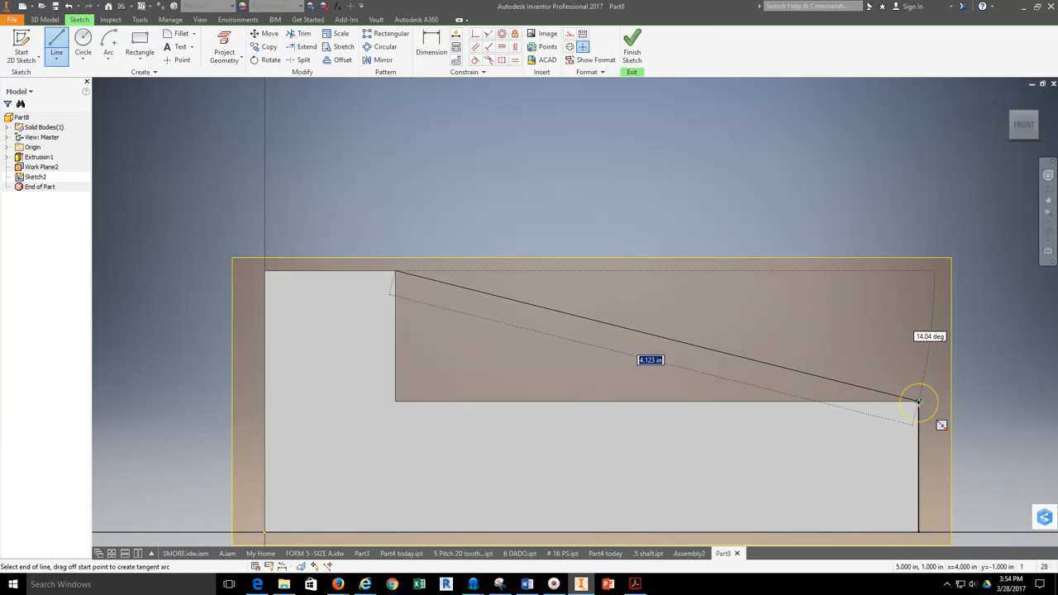
click(918, 401)
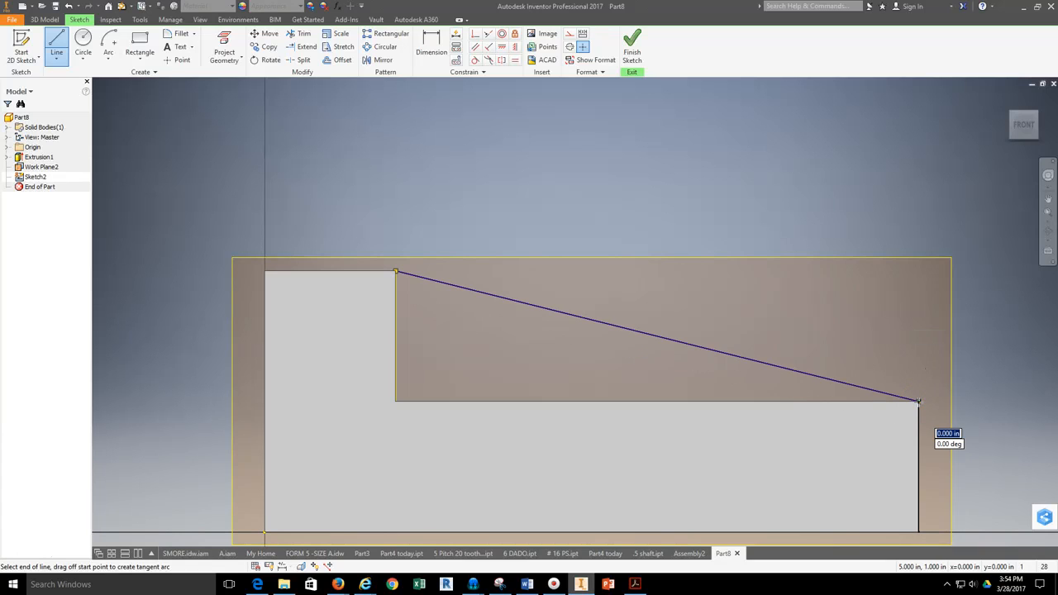
click(1049, 233)
drag(623, 324, 588, 345)
middle_drag(582, 337, 558, 269)
key(Escape)
key(Escape)
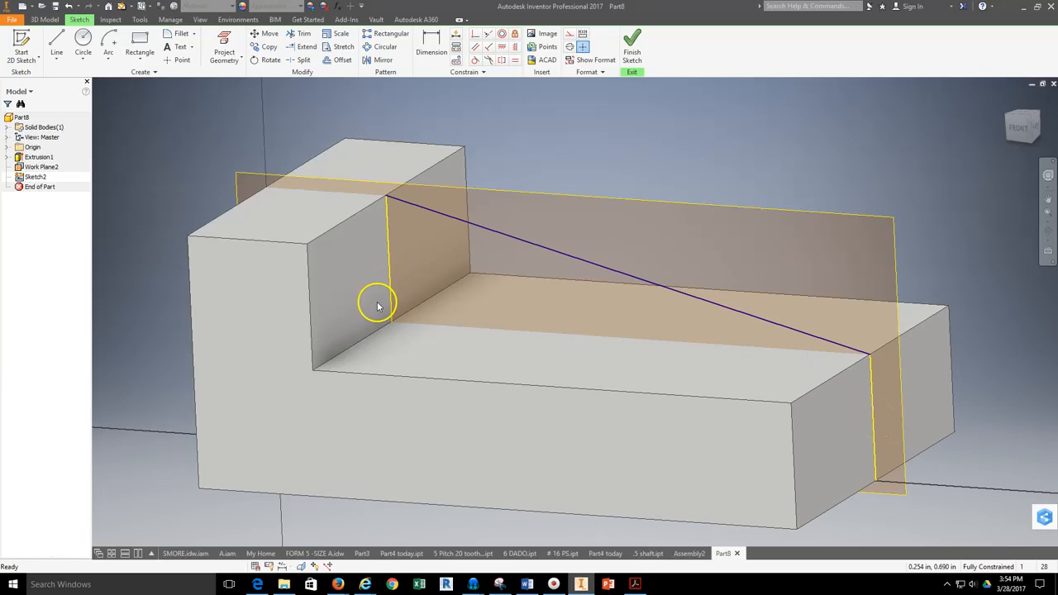
- Project the base's long upper edge into the sketch to close the triangular rib profile, and finish the sketch
click(56, 41)
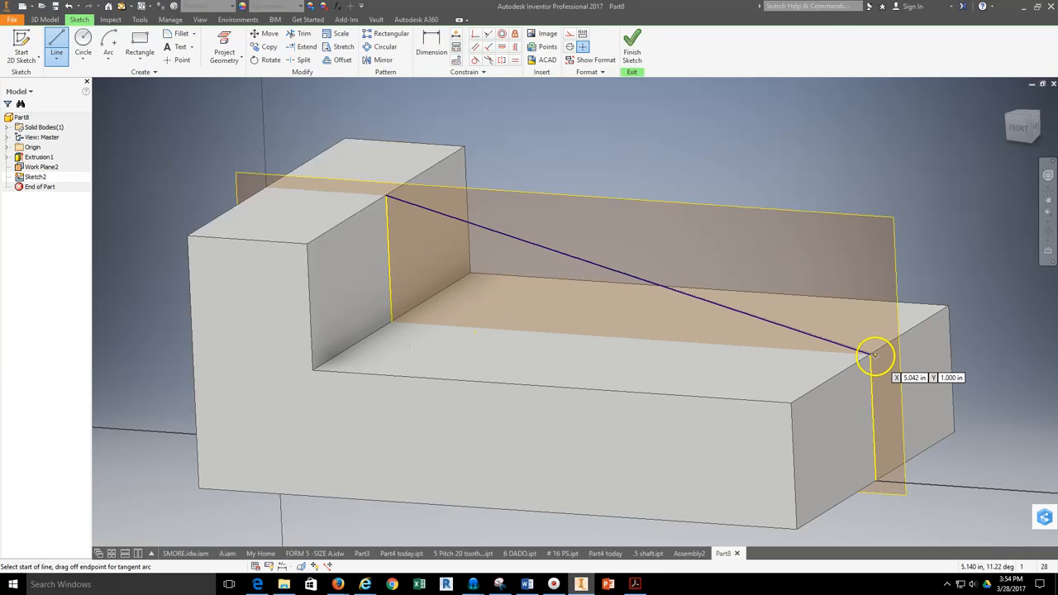
key(Escape)
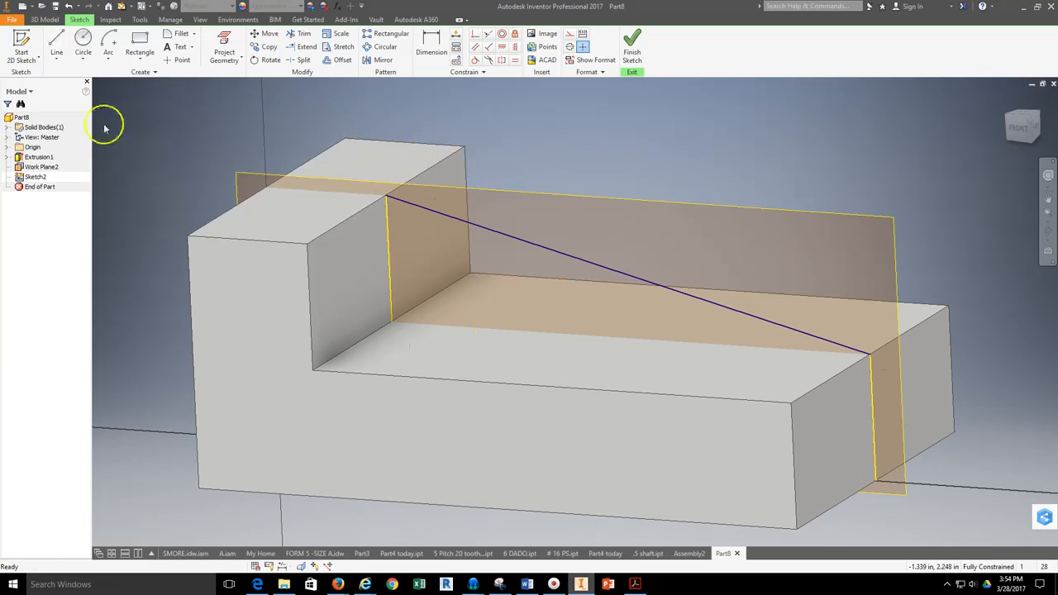
click(228, 58)
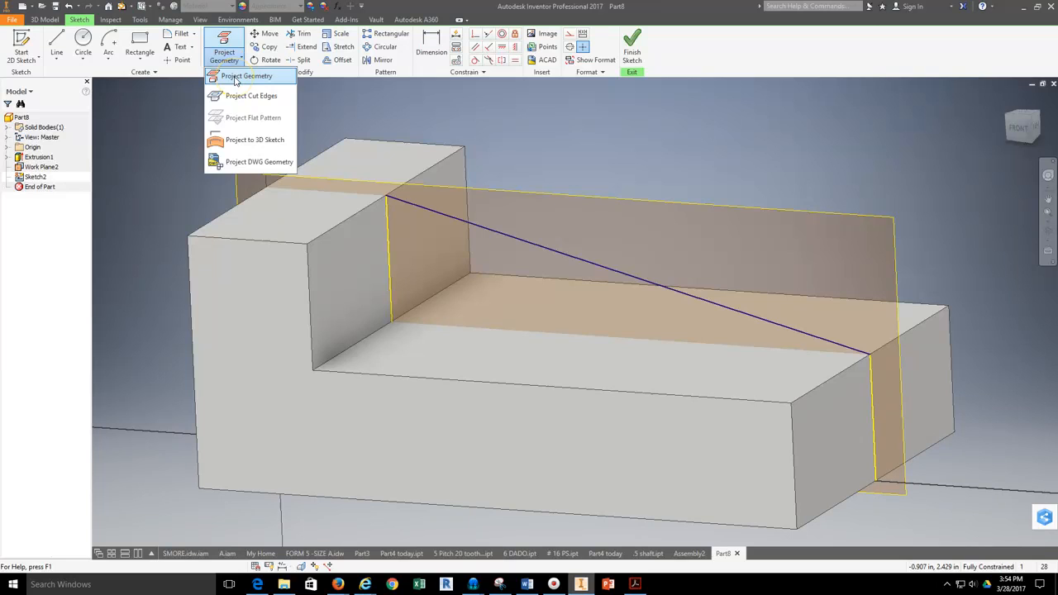
click(246, 76)
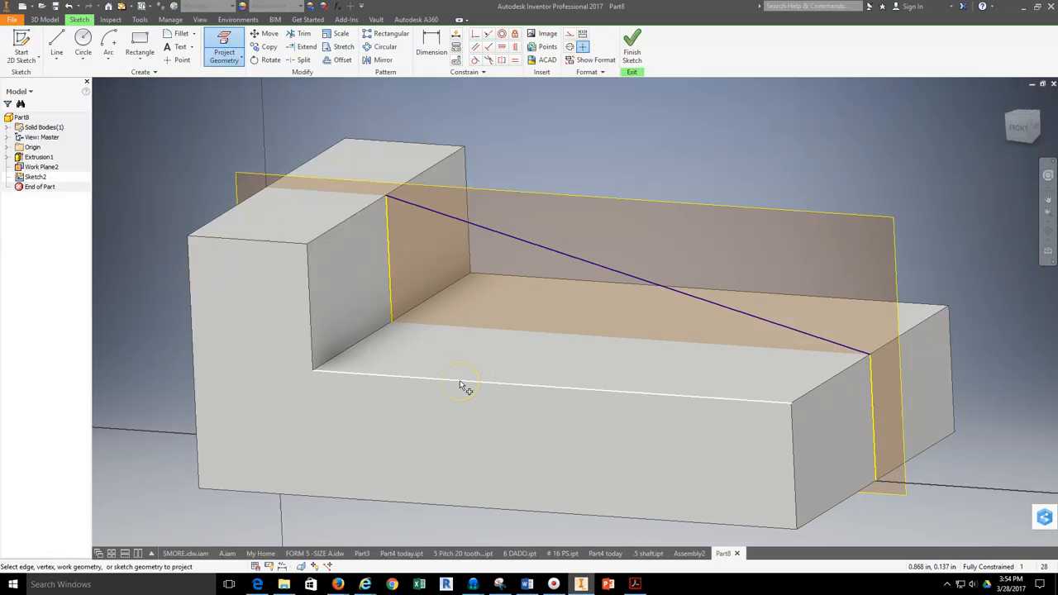
click(477, 401)
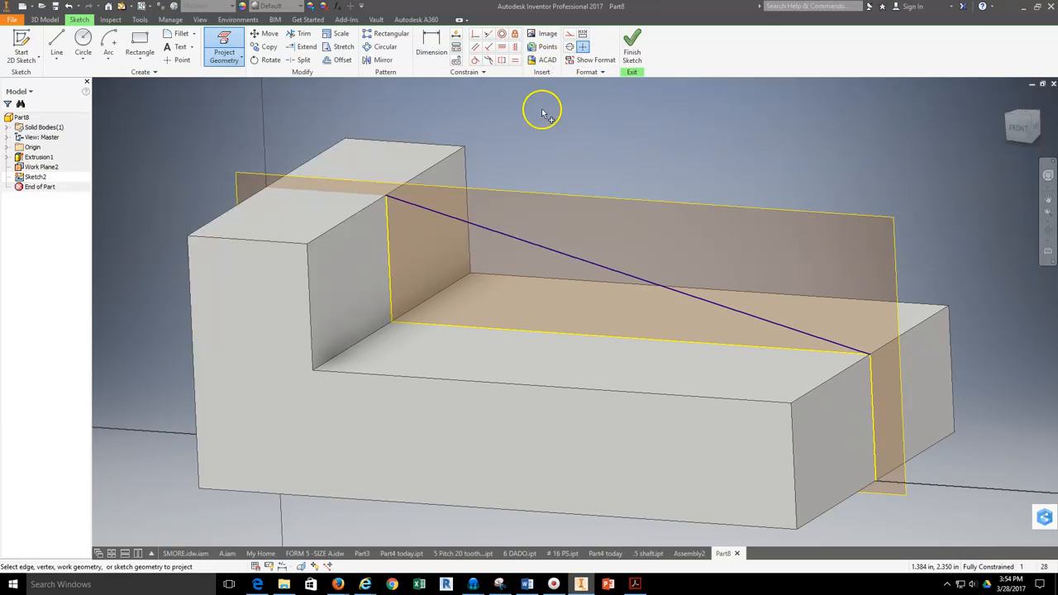
click(635, 56)
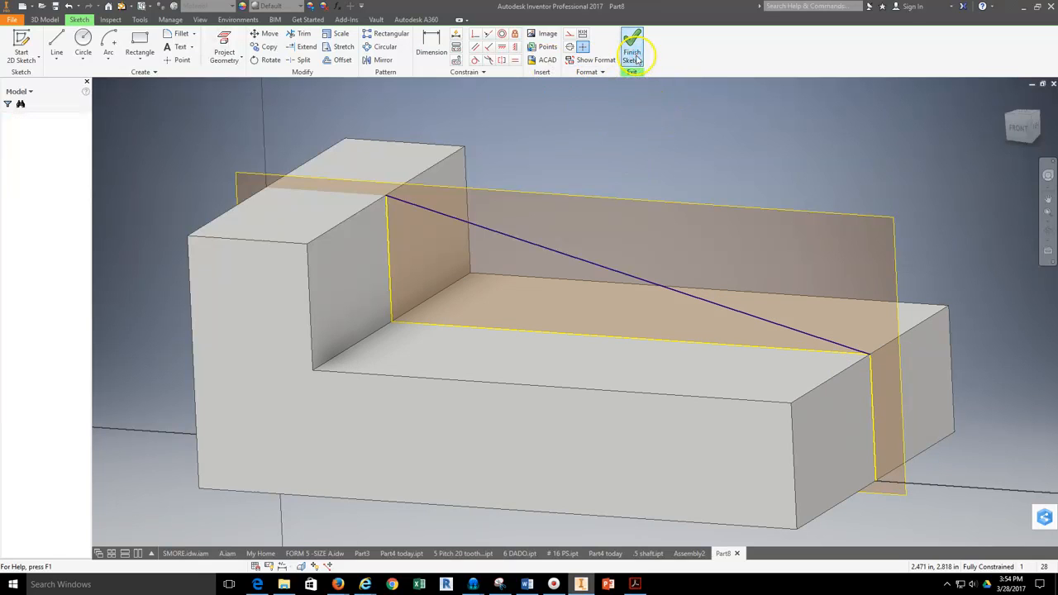
- Extrude the triangular profile 1 in, symmetric about the work plane, as a joined rib and return to the home view
click(53, 45)
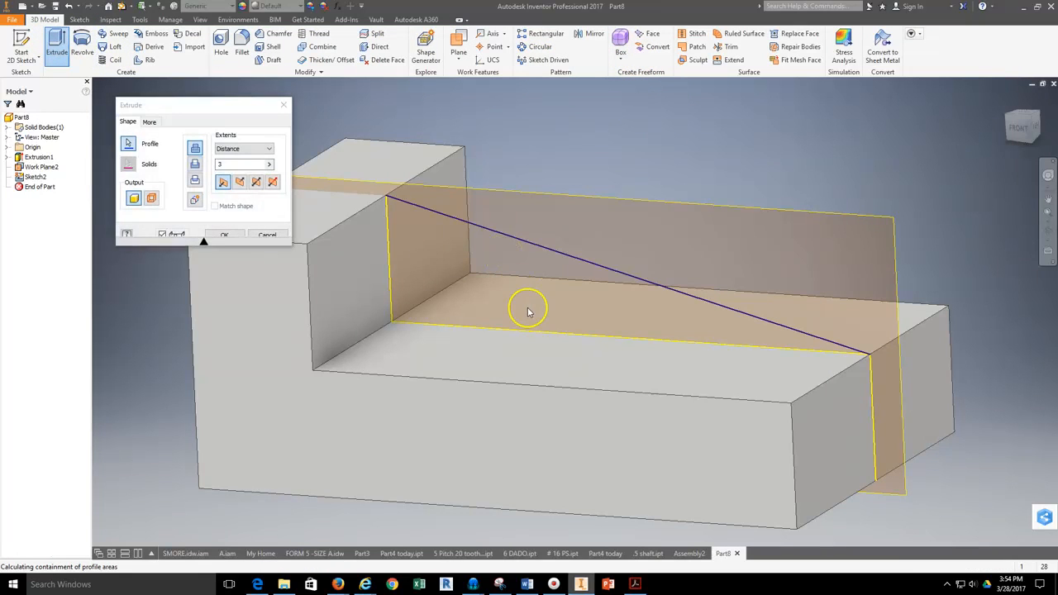
click(529, 273)
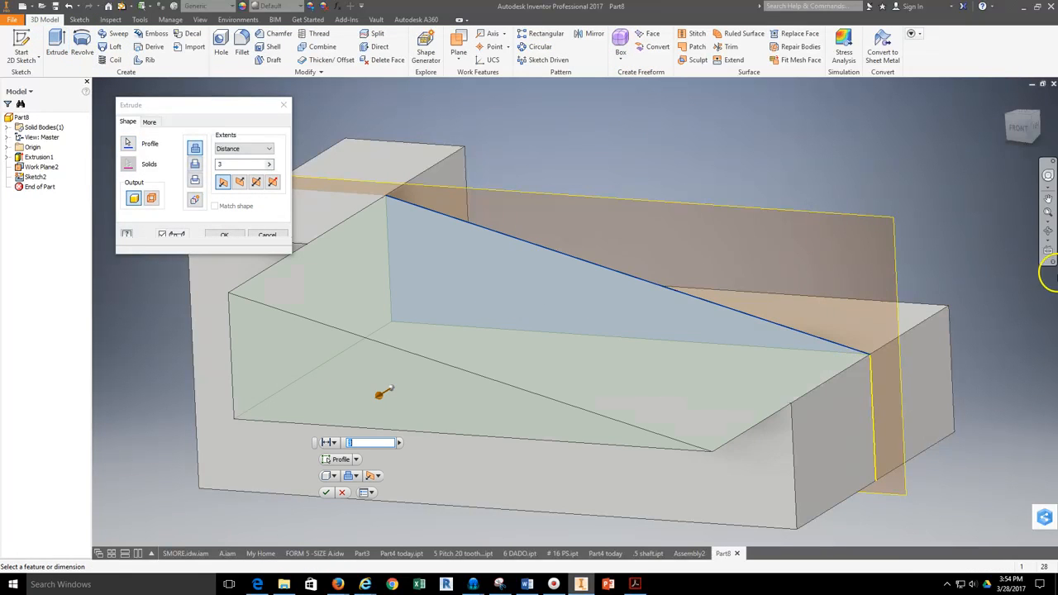
click(1048, 234)
drag(618, 337, 470, 235)
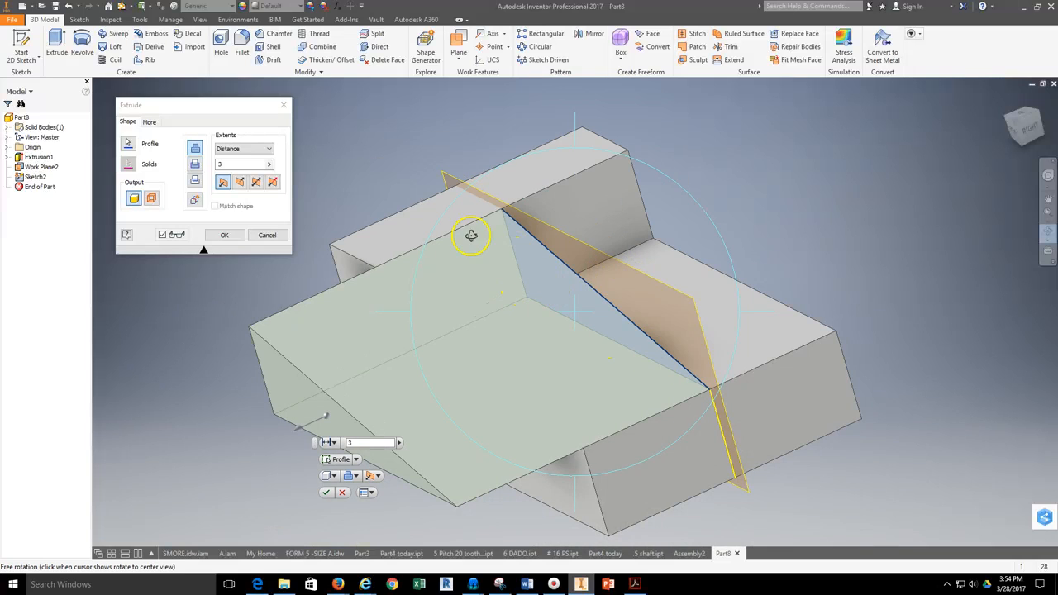
click(229, 166)
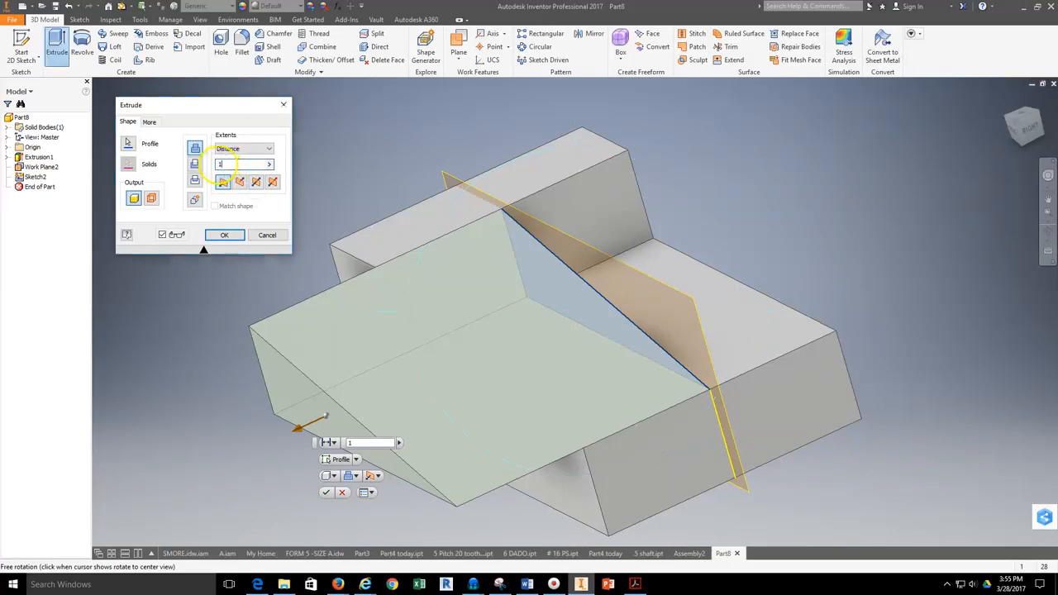
click(1047, 234)
mouse_move(626, 362)
mouse_down()
mouse_move(567, 373)
mouse_move(617, 371)
mouse_up()
click(256, 182)
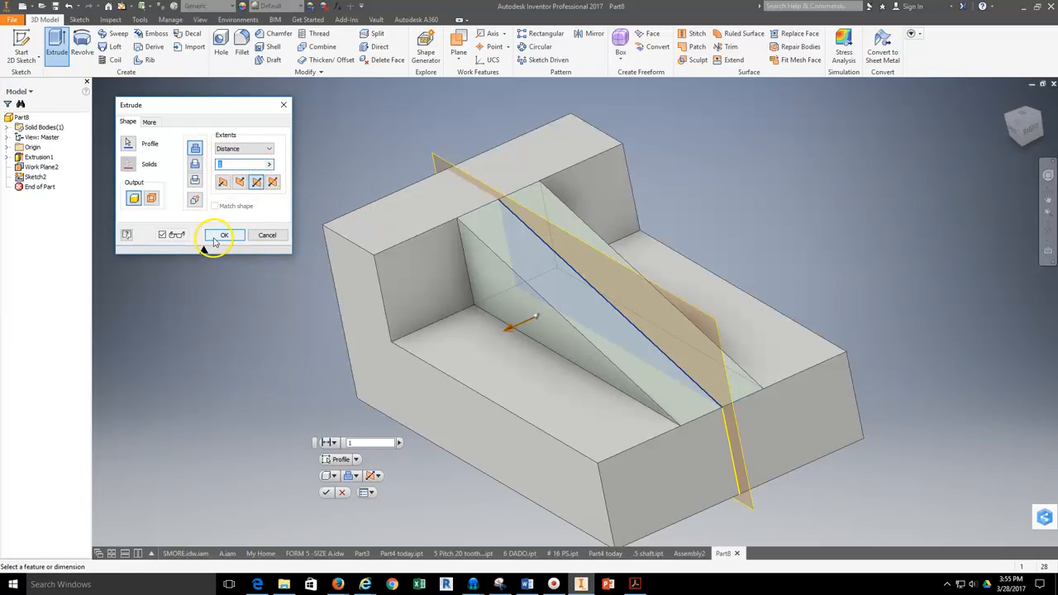
click(219, 236)
click(1037, 114)
- Turn off the visibility of the midplane work plane
scroll(603, 265, up, 3)
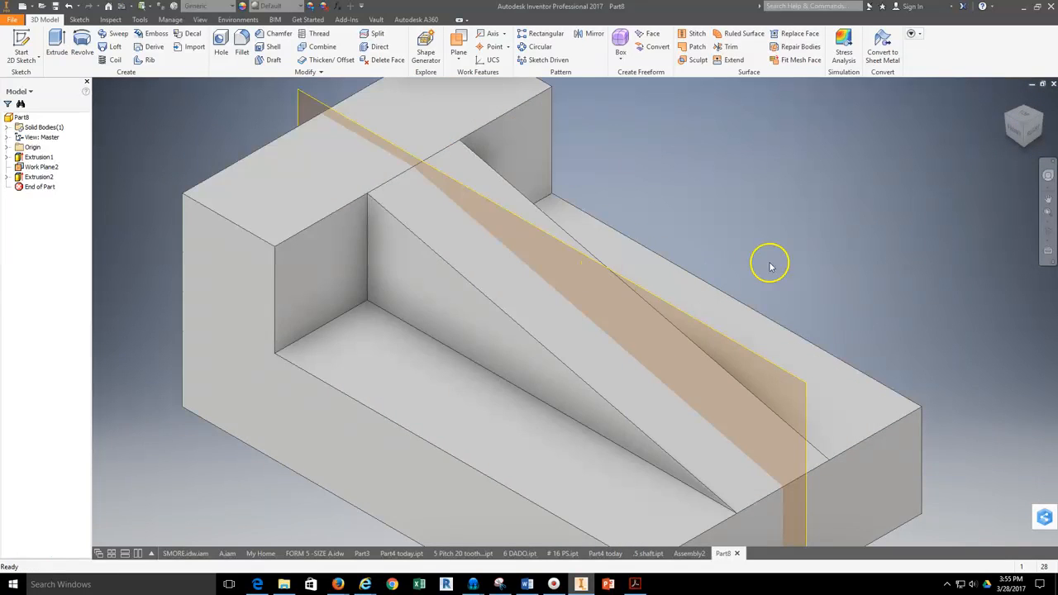
scroll(833, 216, down, 3)
middle_drag(825, 216, 787, 217)
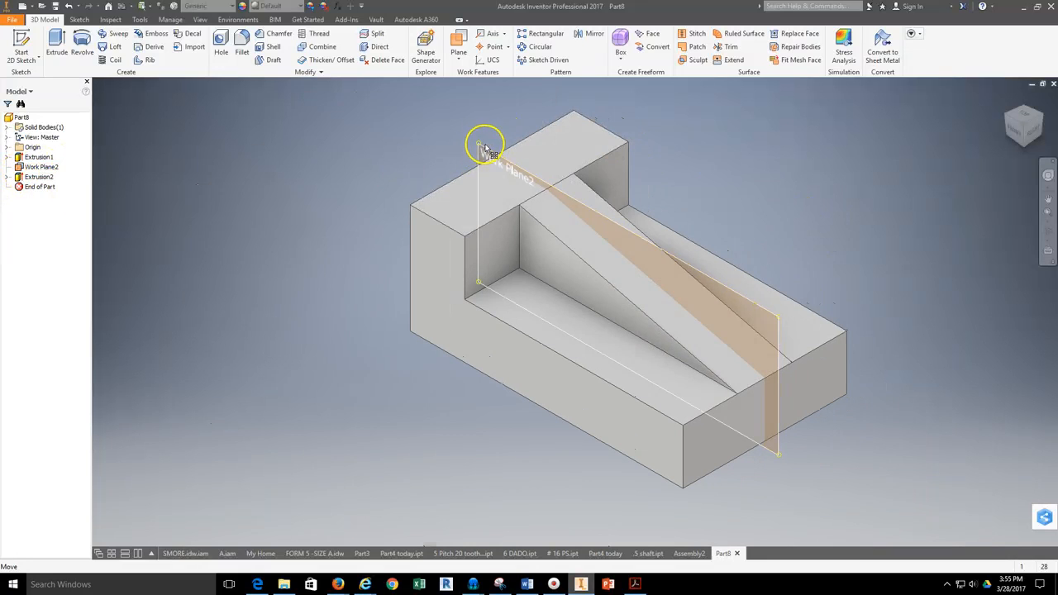
click(25, 168)
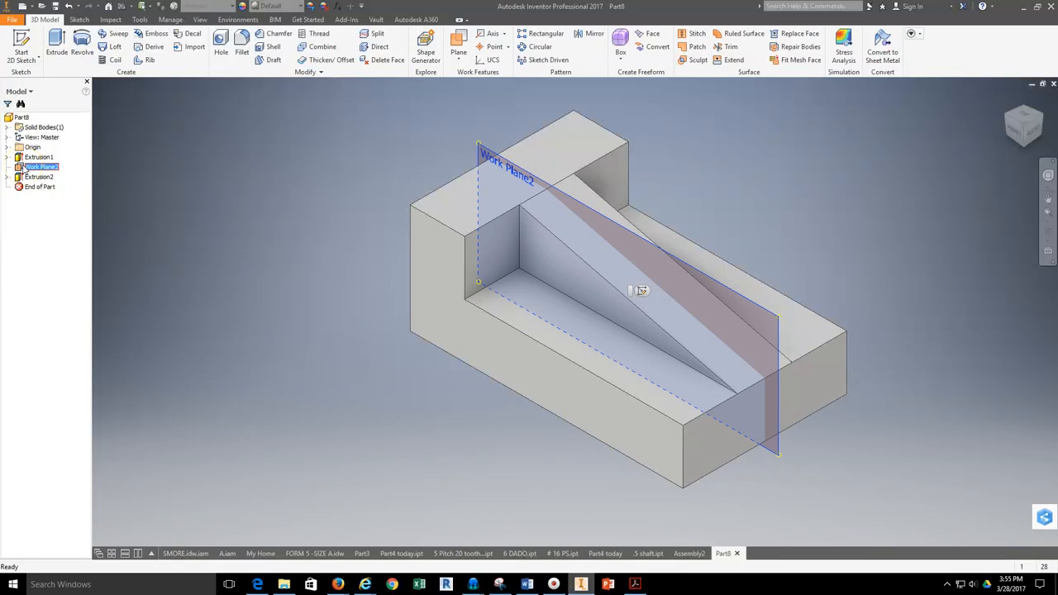
right_click(27, 169)
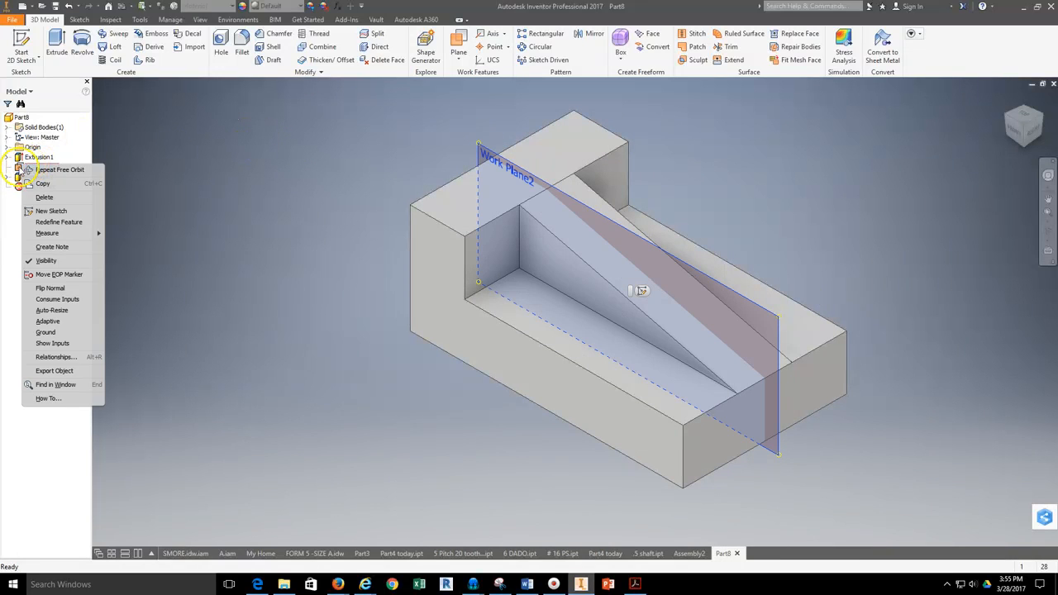
click(46, 261)
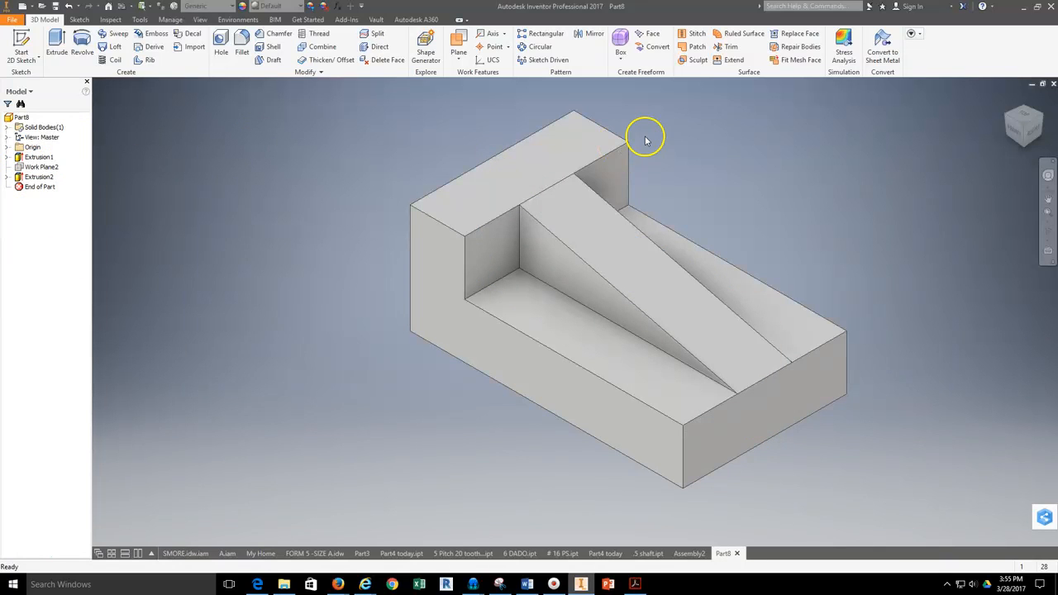
- Compare the model with the Angle Block drawing (14) in the browser and return to the Inventor part
middle_drag(796, 199, 708, 191)
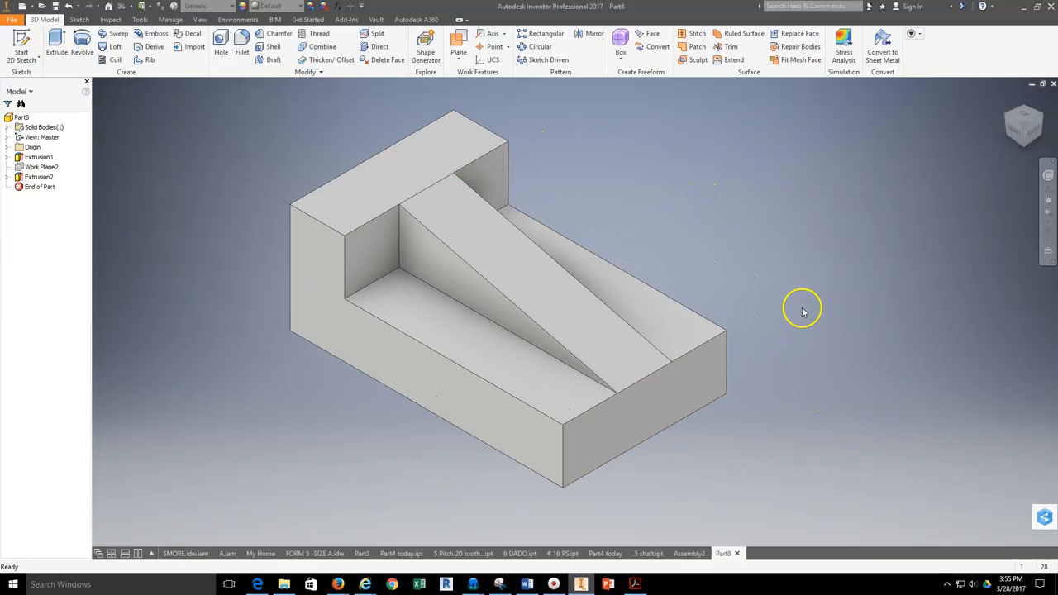
middle_drag(802, 312, 813, 323)
mouse_move(337, 585)
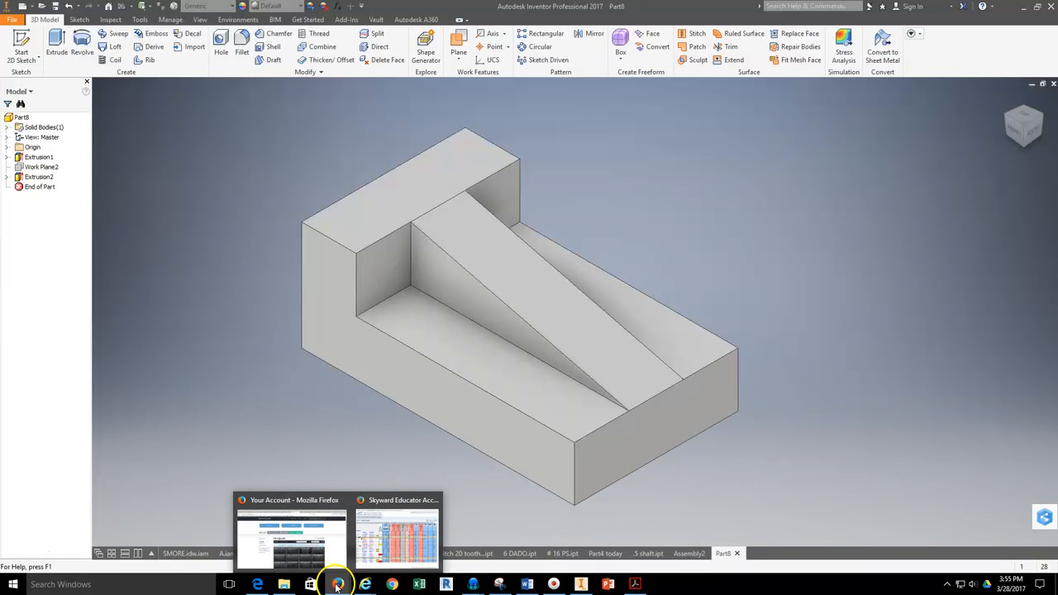
click(177, 538)
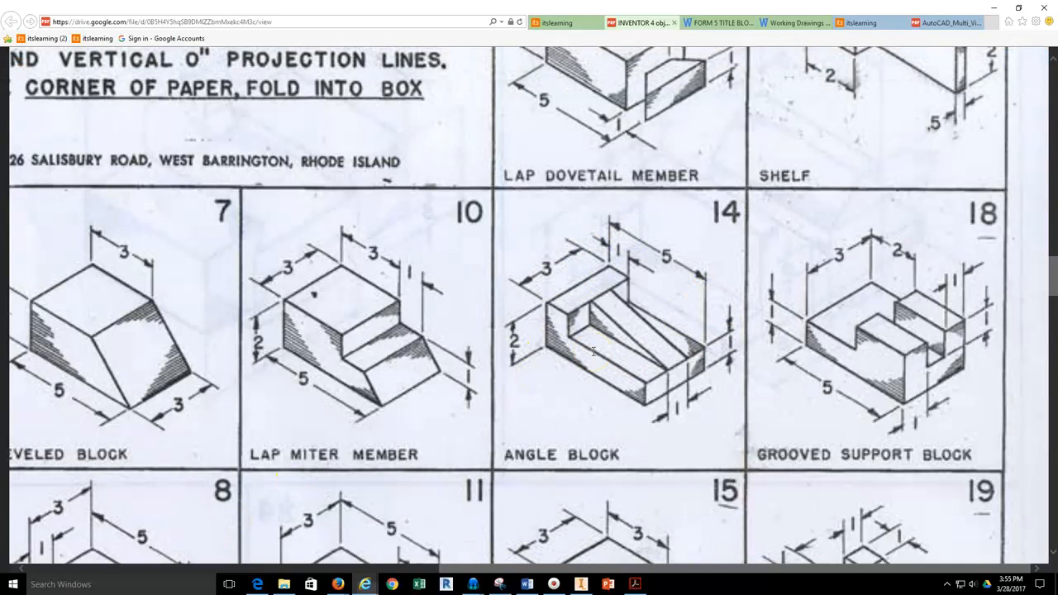
click(582, 584)
middle_drag(676, 266, 717, 252)
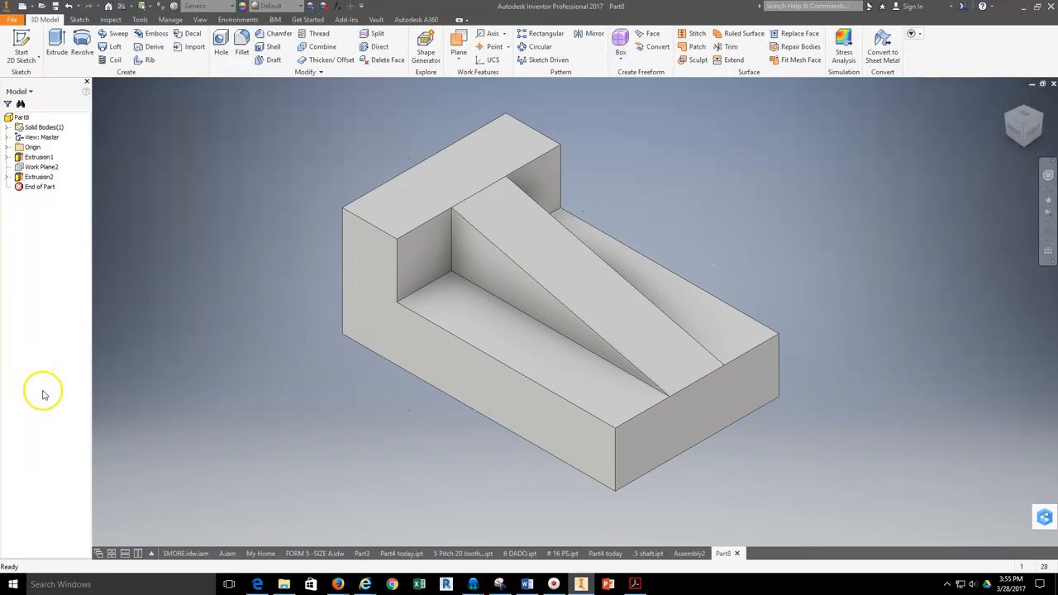